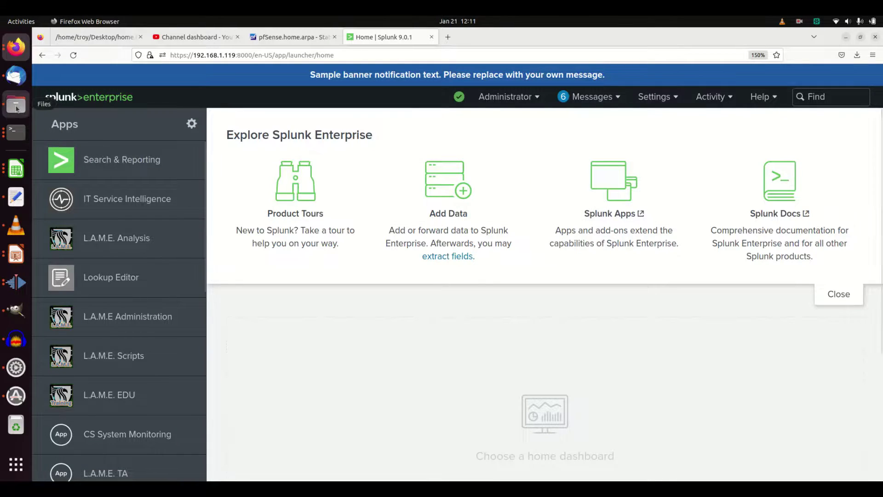
Step: Open dhcpd.log from the lame_example folder to examine its entries, and compare them with the DHCP system log in pfSense
{"action": "left_click", "coordinate": [16, 106]}
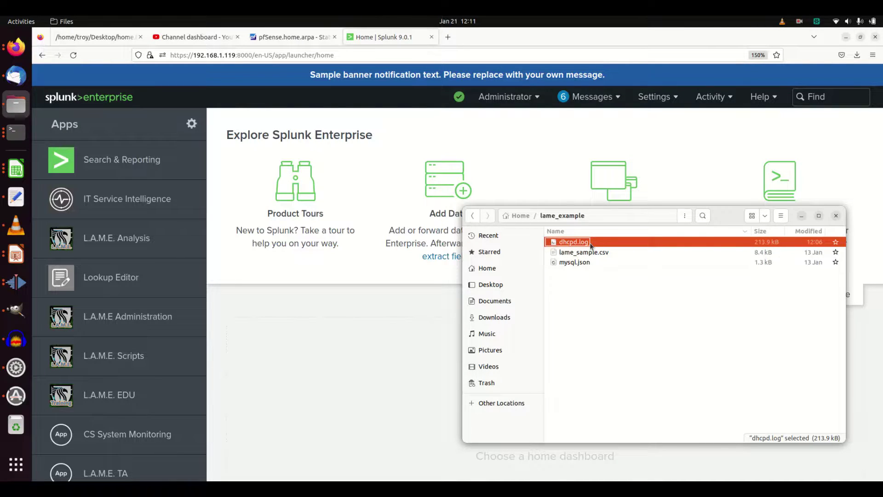
{"action": "double_click", "coordinate": [566, 244]}
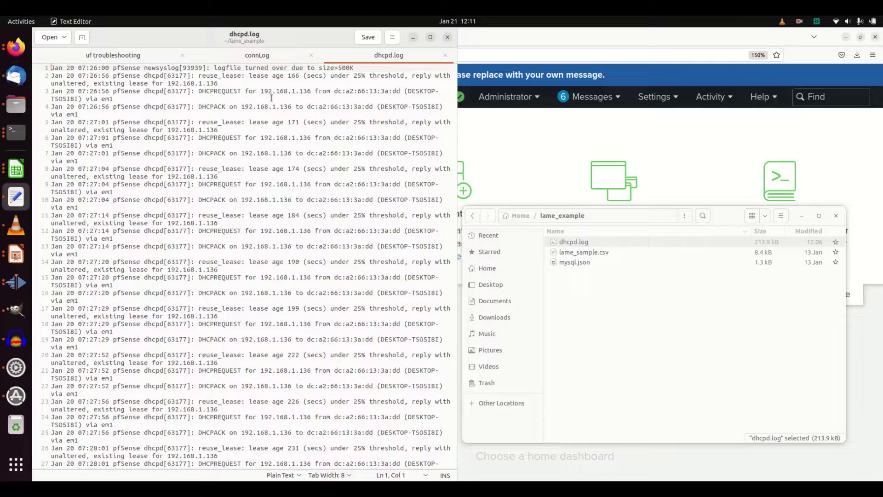
{"action": "left_click", "coordinate": [606, 32]}
{"action": "left_click", "coordinate": [299, 38]}
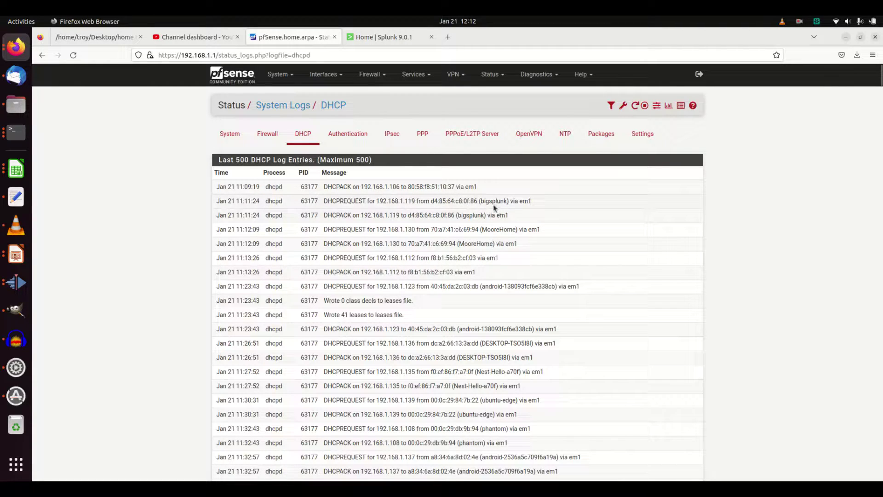
Step: Return to Splunk and start adding data by uploading files from the computer
{"action": "left_click", "coordinate": [390, 42]}
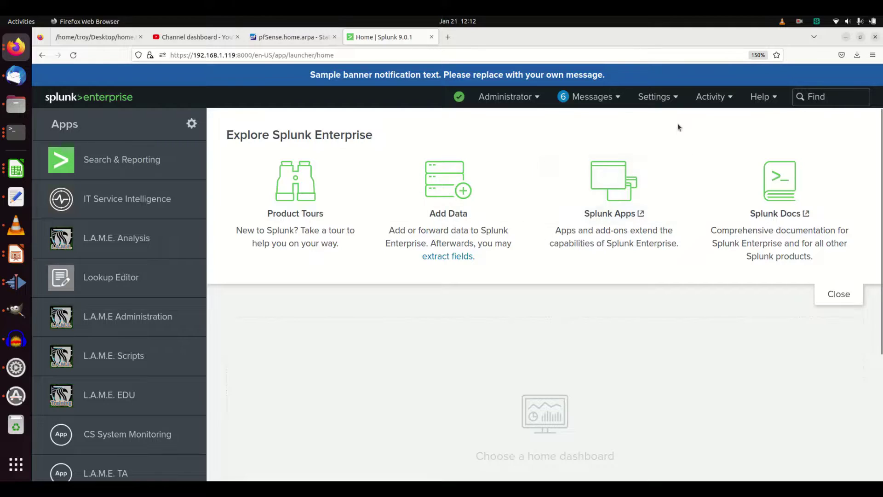
{"action": "left_click", "coordinate": [657, 97]}
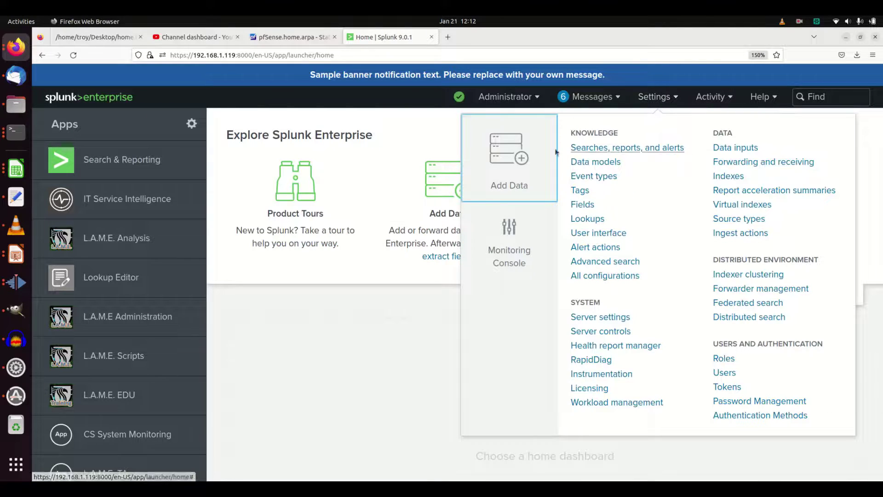
{"action": "left_click", "coordinate": [509, 159]}
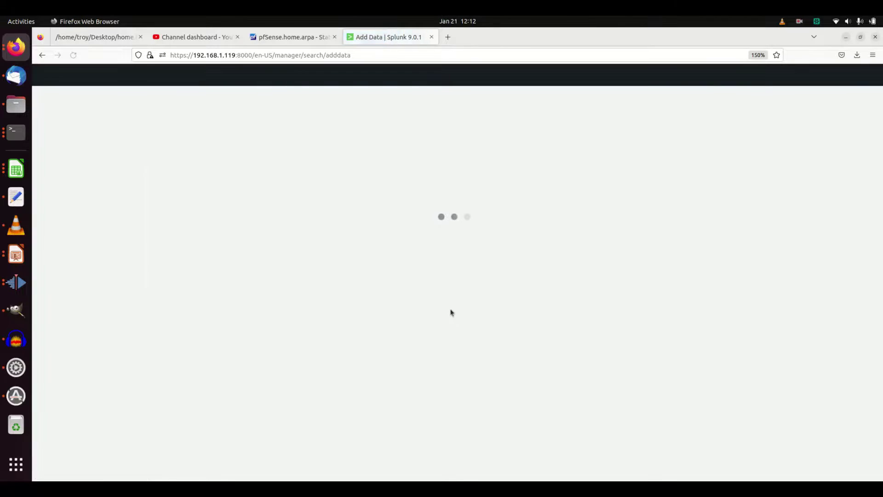
{"action": "scroll", "coordinate": [340, 357], "scroll_direction": "down", "scroll_amount": 3}
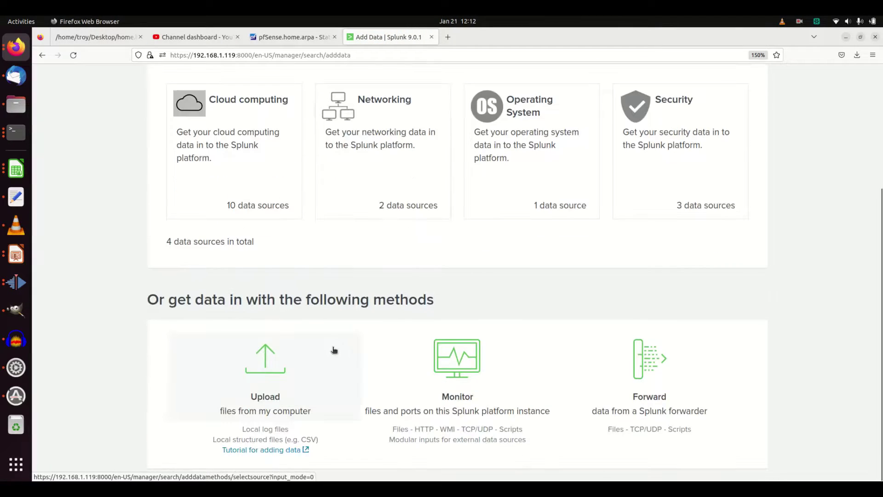
{"action": "left_click", "coordinate": [270, 361]}
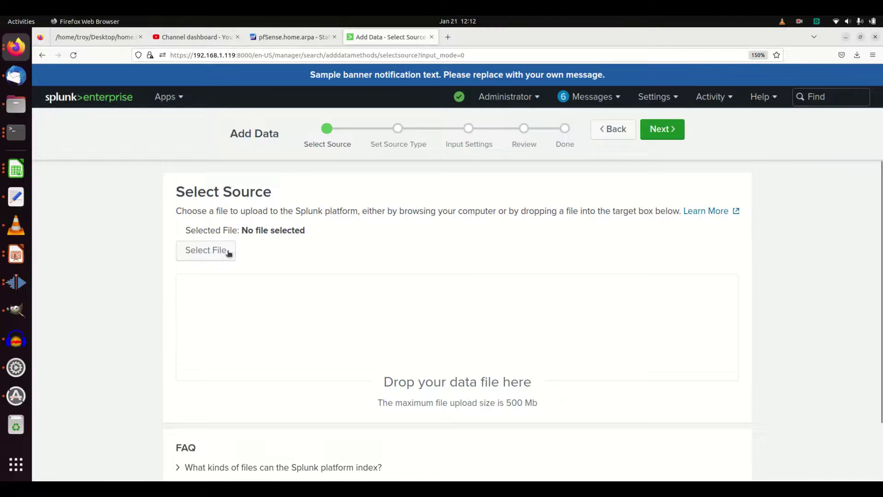
Step: Choose dhcpd.log from the lame_example folder in Home as the upload source
{"action": "left_click", "coordinate": [210, 253]}
{"action": "left_click", "coordinate": [300, 220]}
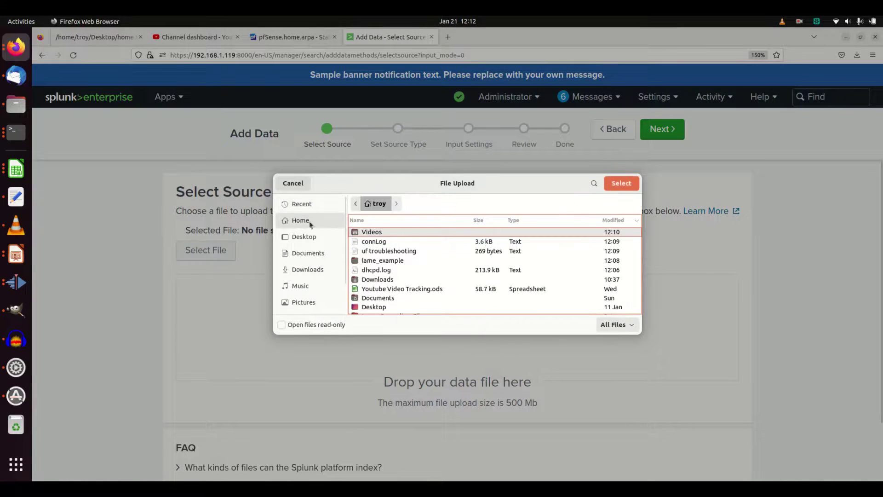
{"action": "double_click", "coordinate": [380, 261]}
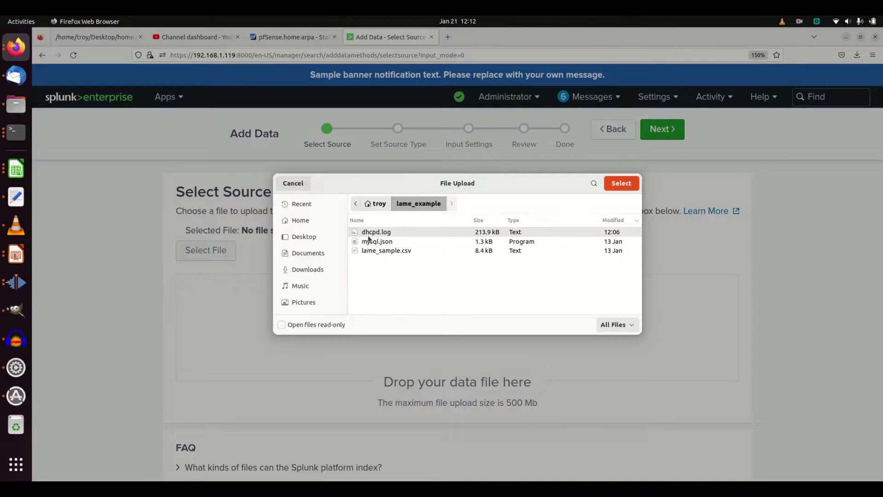
{"action": "double_click", "coordinate": [369, 232]}
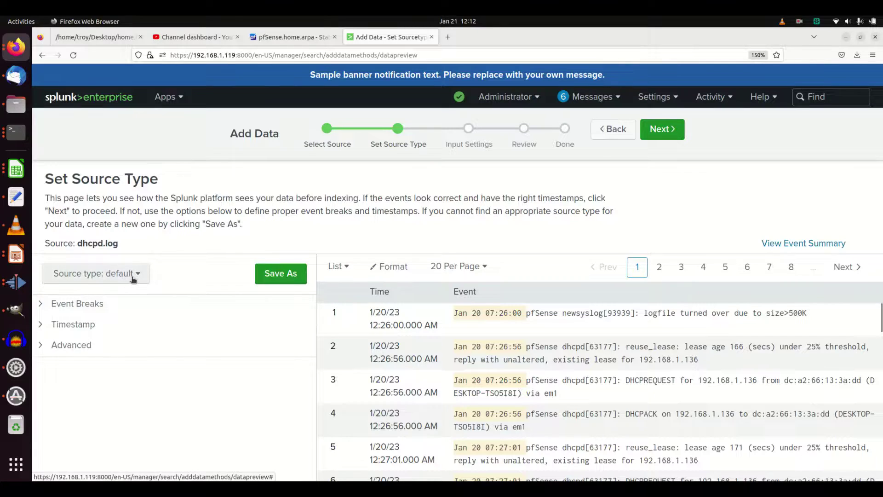
Step: Save the source type as lame_dhcp with the description "dhcp log" in the LAME Youtube TA app
{"action": "left_click", "coordinate": [279, 274]}
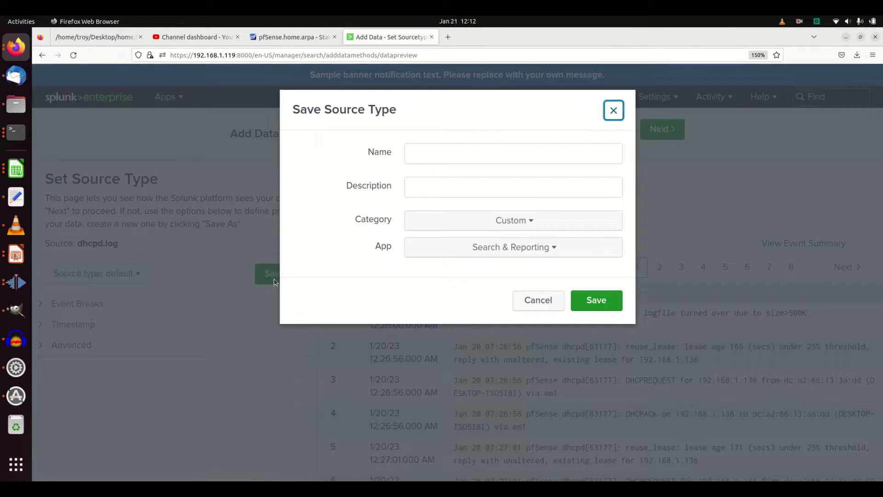
{"action": "type", "text": "l"}
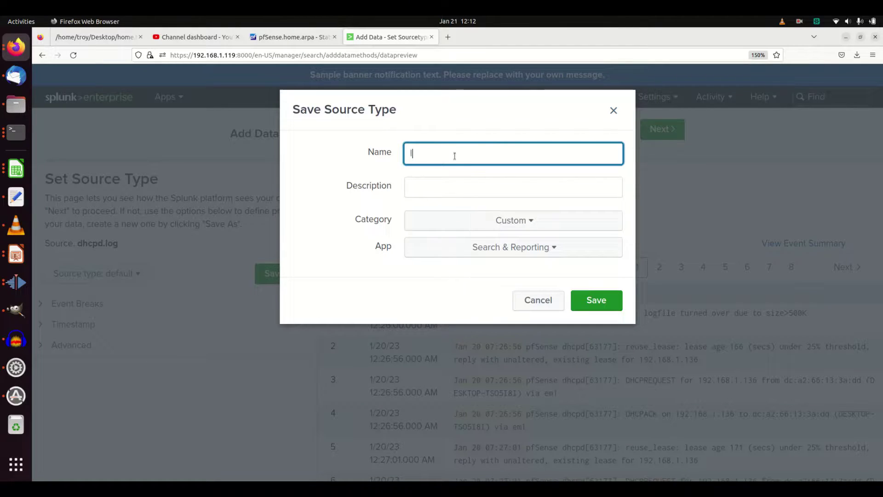
{"action": "type", "text": "amd_dhcp"}
{"action": "left_click", "coordinate": [461, 191]}
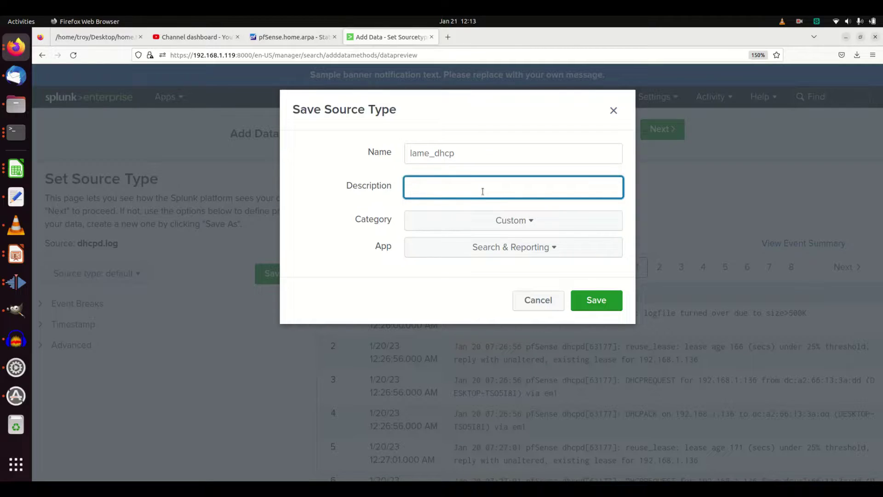
{"action": "type", "text": "dhcp log"}
{"action": "left_click", "coordinate": [508, 247]}
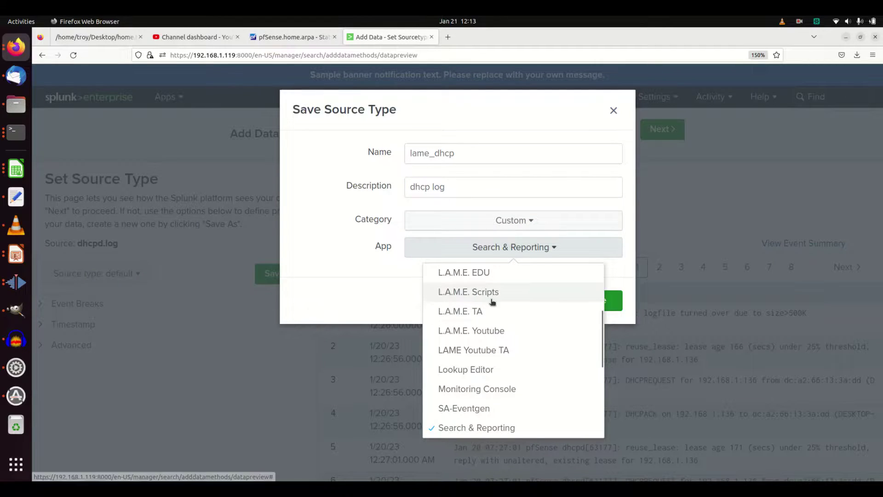
{"action": "scroll", "coordinate": [520, 322], "scroll_direction": "down", "scroll_amount": 2}
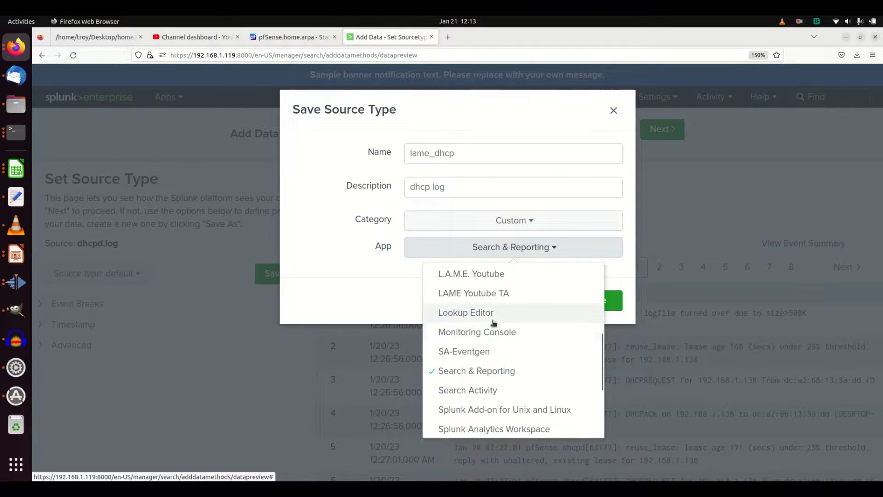
{"action": "left_click", "coordinate": [485, 294]}
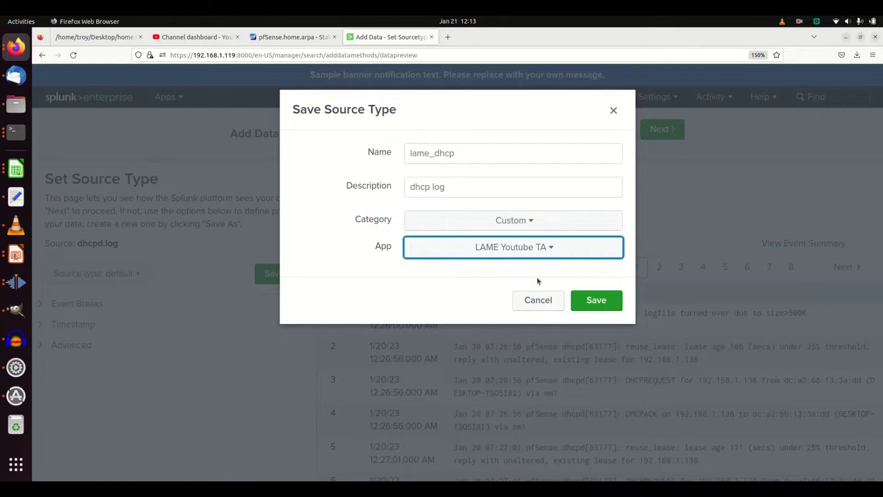
{"action": "left_click", "coordinate": [594, 302]}
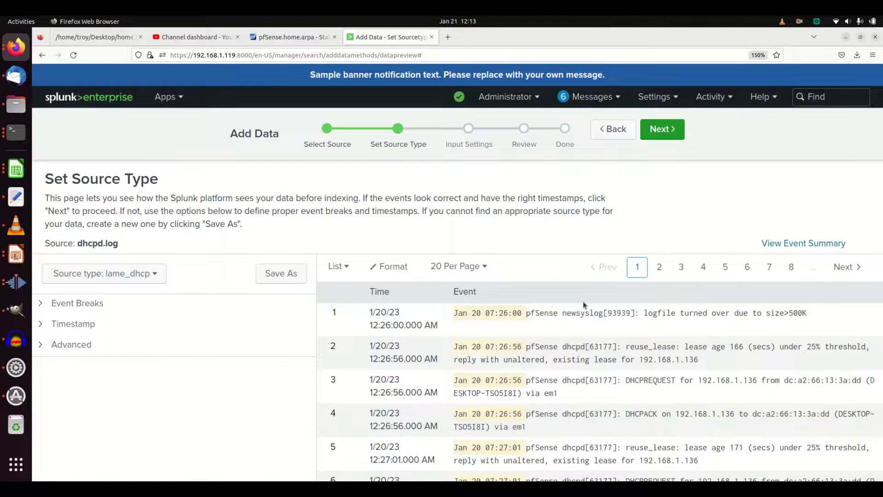
Step: Set the input's destination index to lame_training and submit the reviewed upload
{"action": "left_click", "coordinate": [671, 135]}
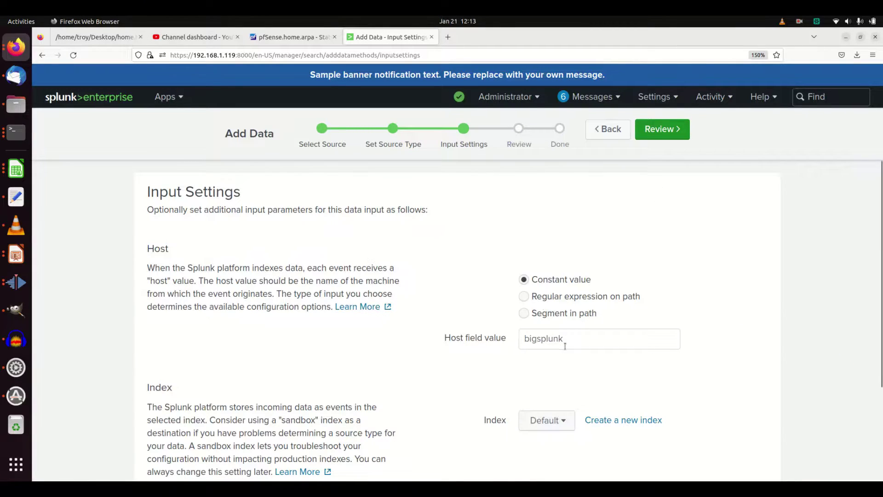
{"action": "scroll", "coordinate": [630, 349], "scroll_direction": "down", "scroll_amount": 4}
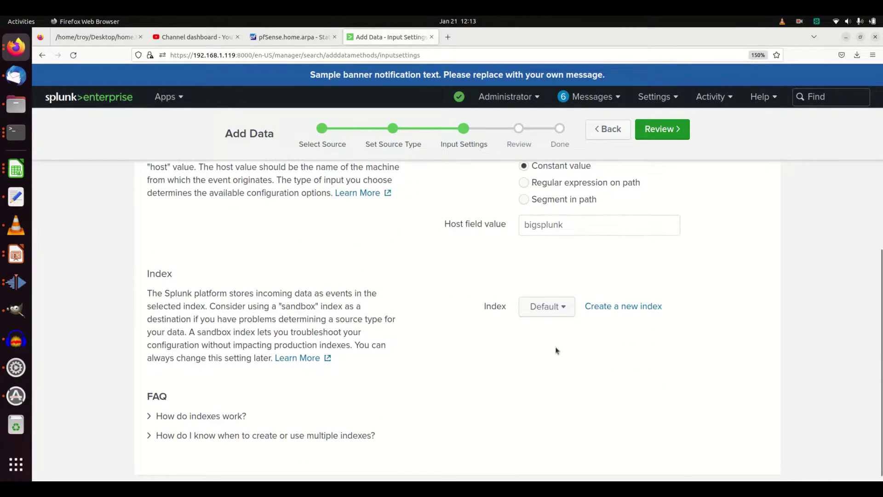
{"action": "left_click", "coordinate": [547, 307]}
{"action": "scroll", "coordinate": [524, 426], "scroll_direction": "down", "scroll_amount": 6}
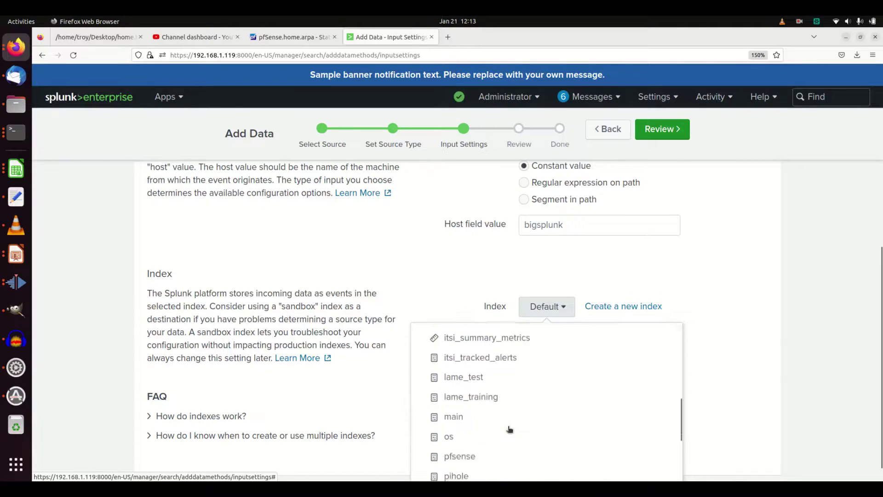
{"action": "scroll", "coordinate": [483, 410], "scroll_direction": "up", "scroll_amount": 3}
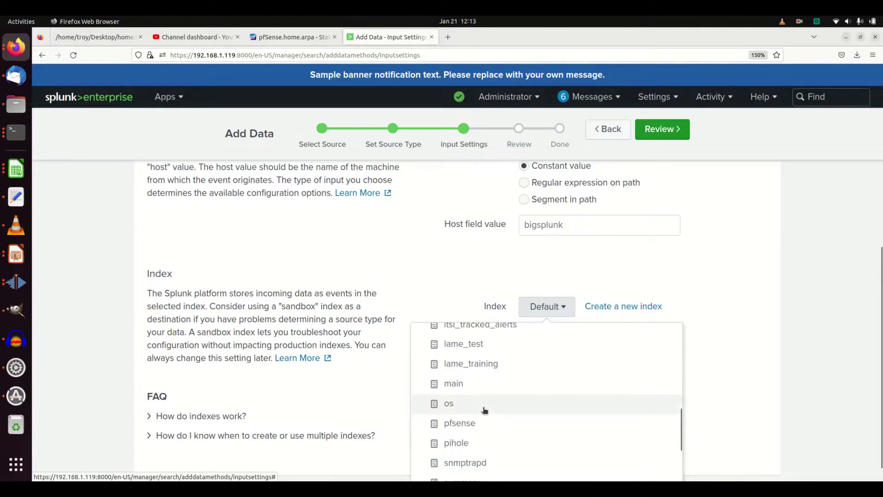
{"action": "left_click", "coordinate": [480, 368]}
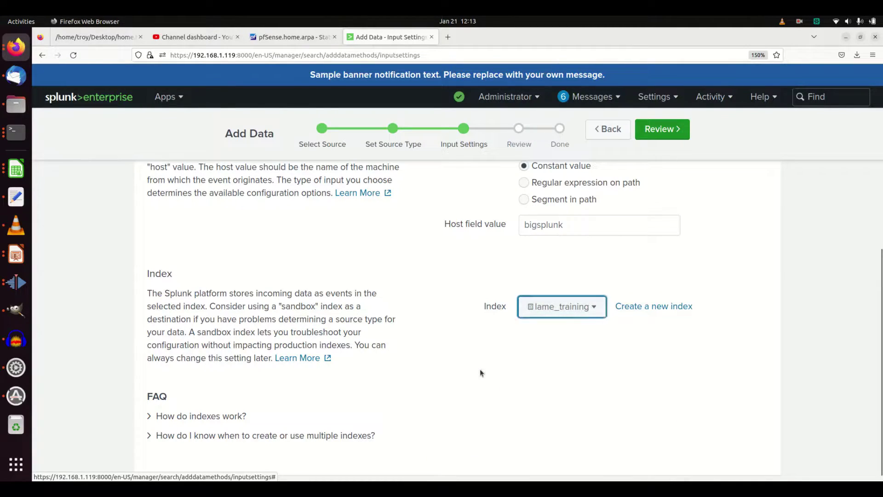
{"action": "left_click", "coordinate": [663, 129]}
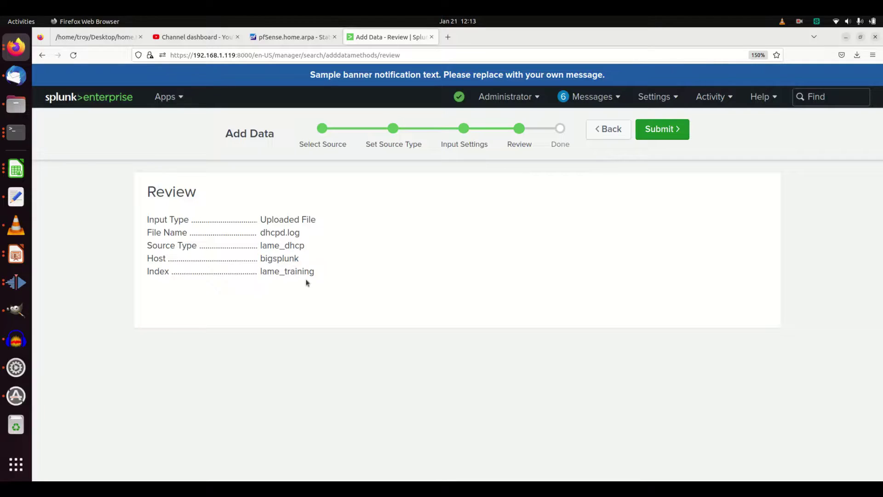
{"action": "left_click", "coordinate": [668, 130]}
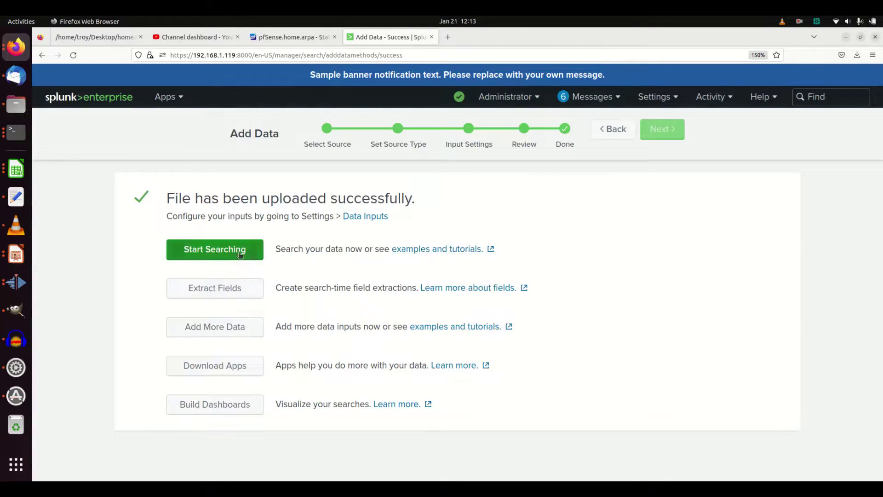
Step: Search the uploaded data and expand the first event to examine which fields are extracted from it
{"action": "left_click", "coordinate": [219, 253]}
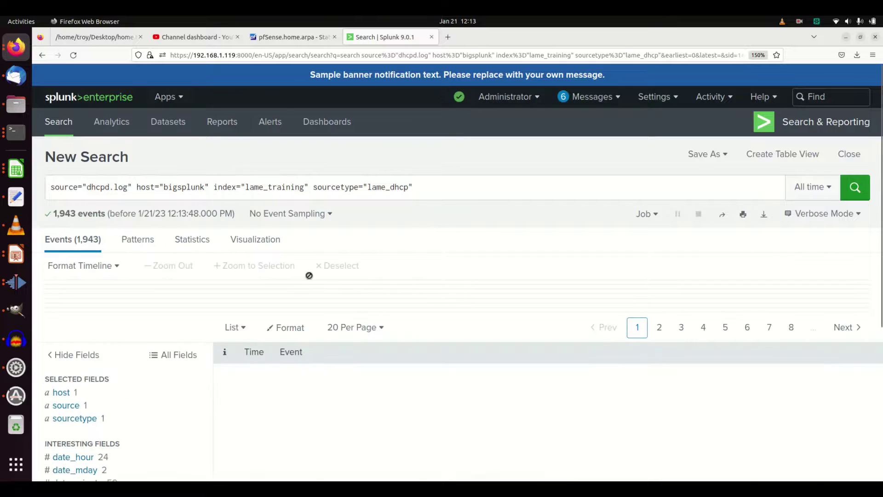
{"action": "scroll", "coordinate": [494, 385], "scroll_direction": "down", "scroll_amount": 3}
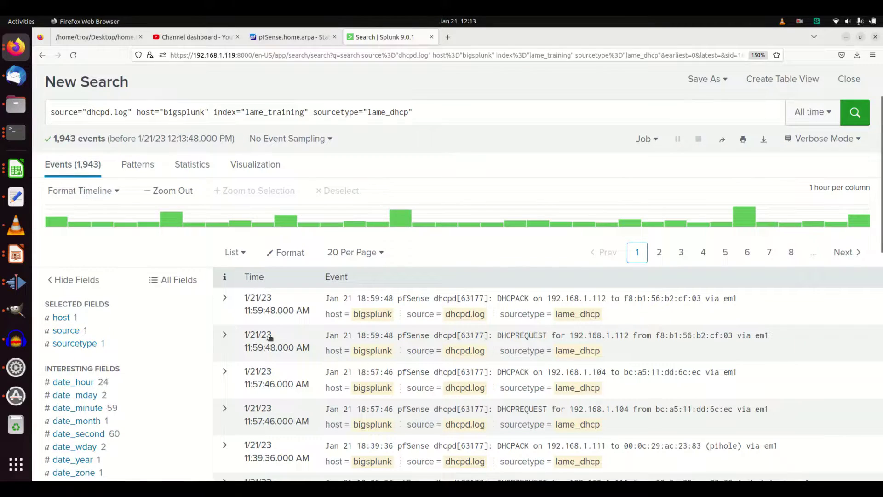
{"action": "scroll", "coordinate": [193, 354], "scroll_direction": "down", "scroll_amount": 6}
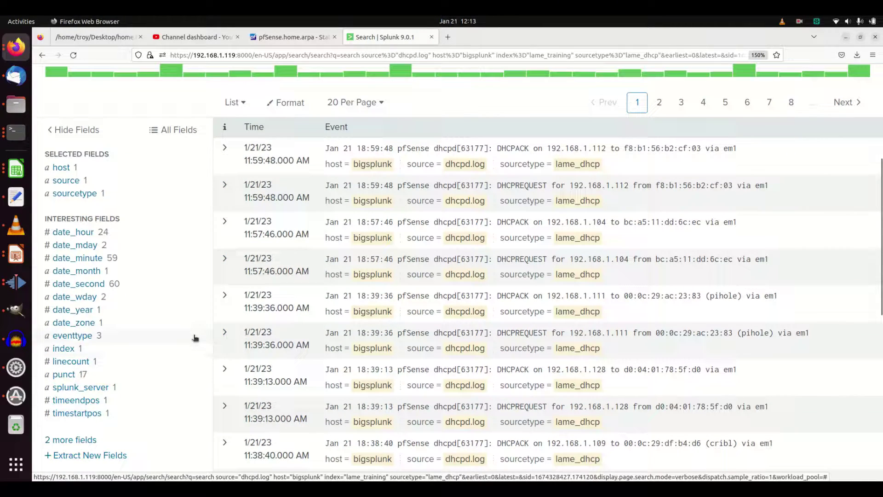
{"action": "left_click", "coordinate": [225, 161]}
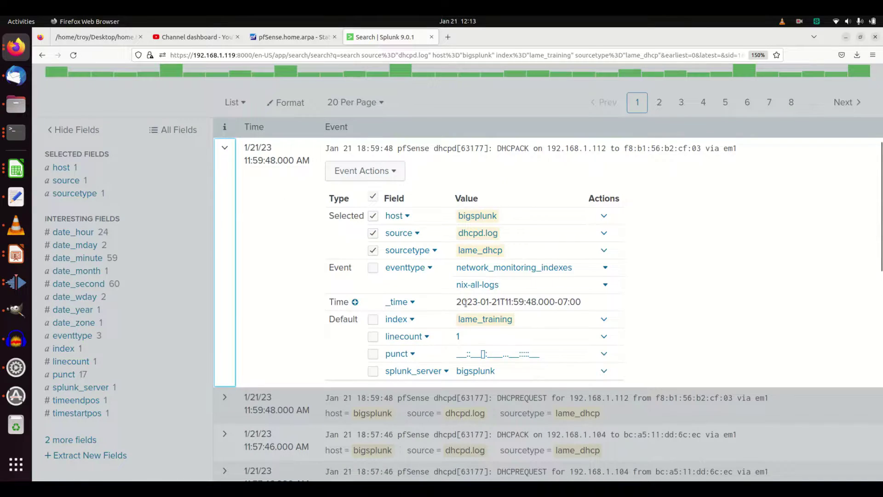
{"action": "scroll", "coordinate": [465, 303], "scroll_direction": "down", "scroll_amount": 3}
{"action": "scroll", "coordinate": [509, 314], "scroll_direction": "up", "scroll_amount": 6}
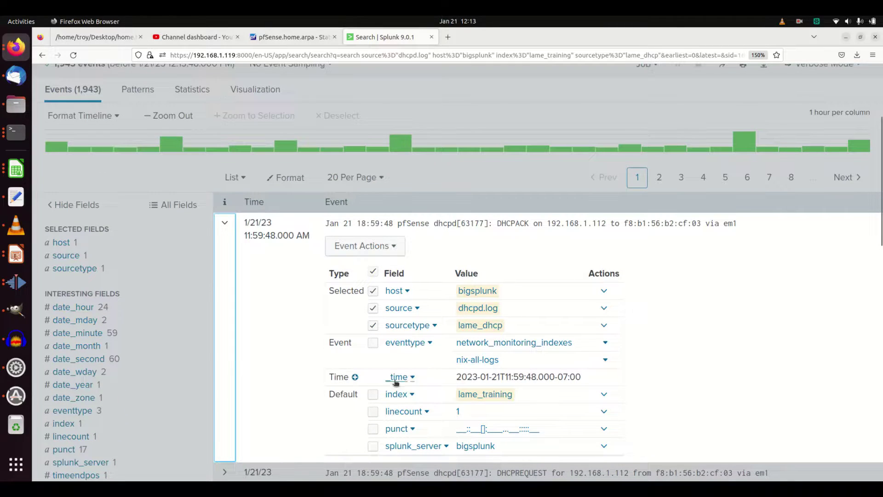
{"action": "scroll", "coordinate": [345, 373], "scroll_direction": "down", "scroll_amount": 5}
{"action": "scroll", "coordinate": [464, 202], "scroll_direction": "up", "scroll_amount": 5}
Step: Start a field extraction from the expanded DHCPACK event using the Regular Expression method and proceed to field selection
{"action": "left_click", "coordinate": [390, 250]}
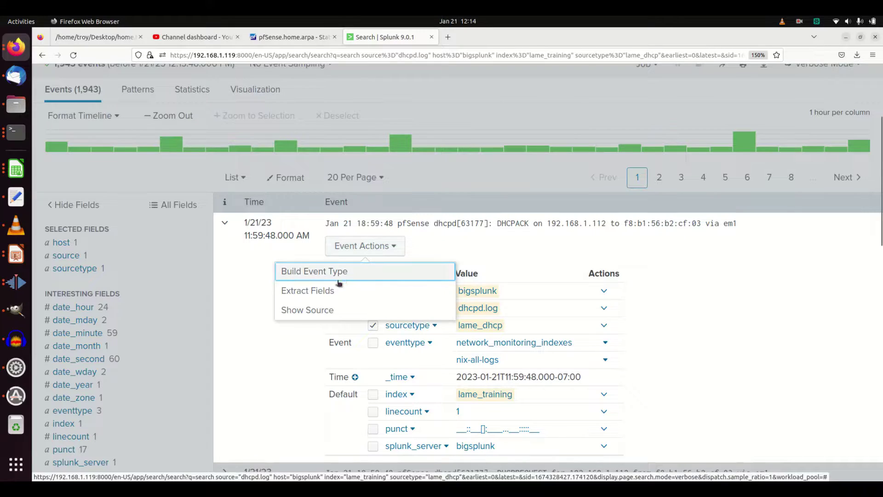
{"action": "left_click", "coordinate": [325, 291]}
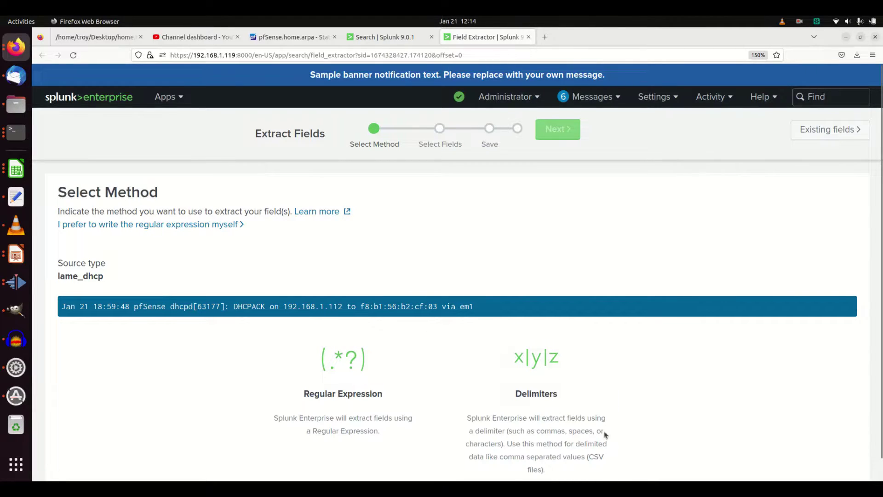
{"action": "scroll", "coordinate": [586, 439], "scroll_direction": "down", "scroll_amount": 1}
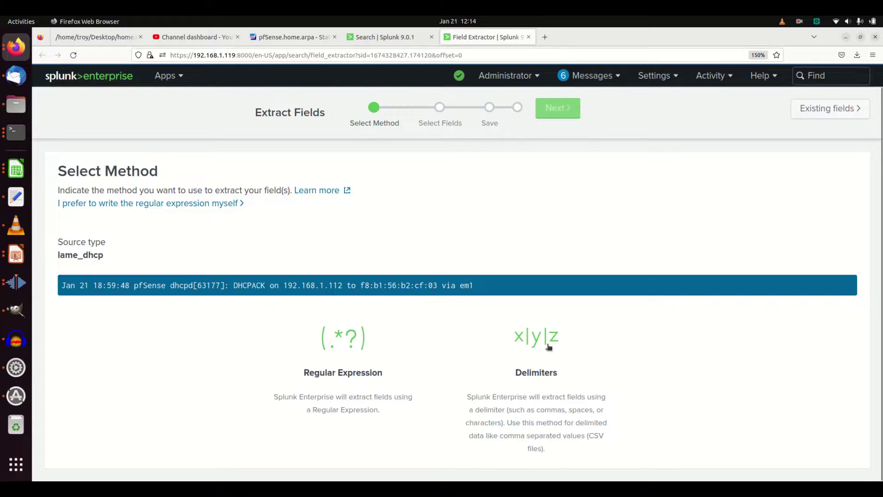
{"action": "left_click", "coordinate": [346, 351]}
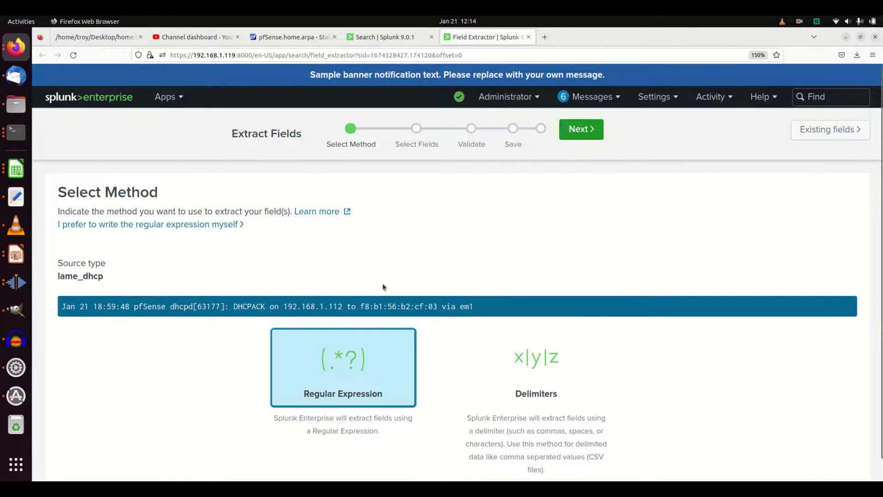
{"action": "left_click", "coordinate": [587, 127]}
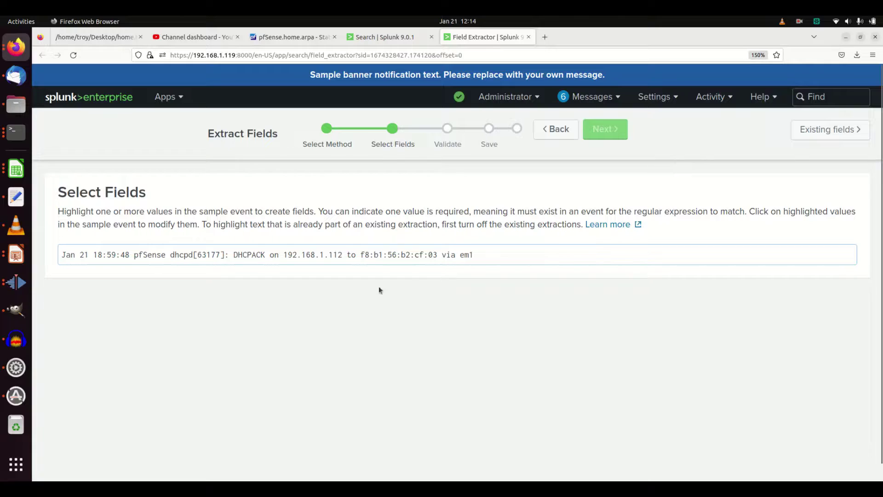
Step: Highlight the full MAC address in the sample DHCPACK event and extract it as a field named mac
{"action": "left_click_drag", "start_coordinate": [284, 254], "coordinate": [297, 255]}
{"action": "left_click", "coordinate": [354, 254]}
{"action": "left_click_drag", "start_coordinate": [362, 254], "coordinate": [385, 254]}
{"action": "left_click", "coordinate": [362, 255]}
{"action": "left_click_drag", "start_coordinate": [362, 254], "coordinate": [437, 254]}
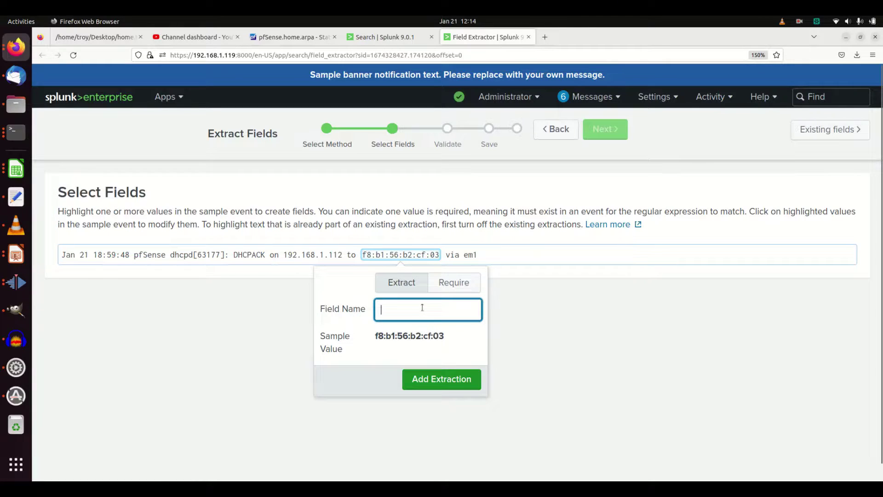
{"action": "type", "text": "mcac"}
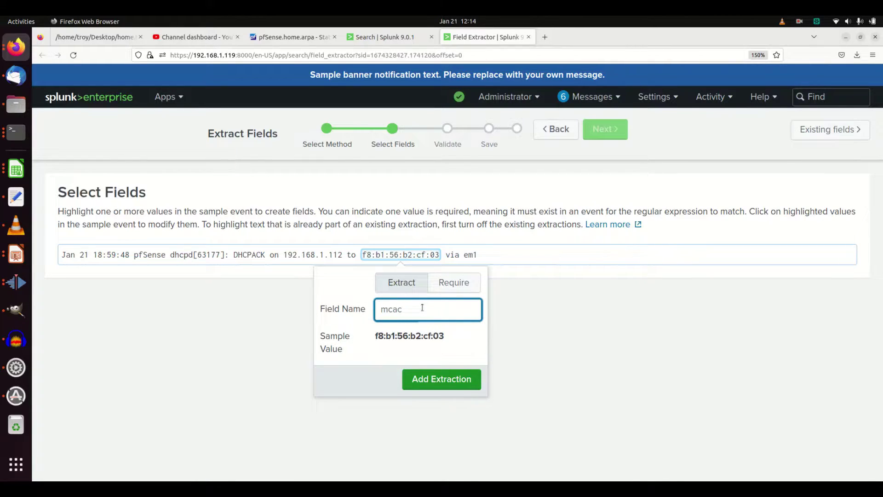
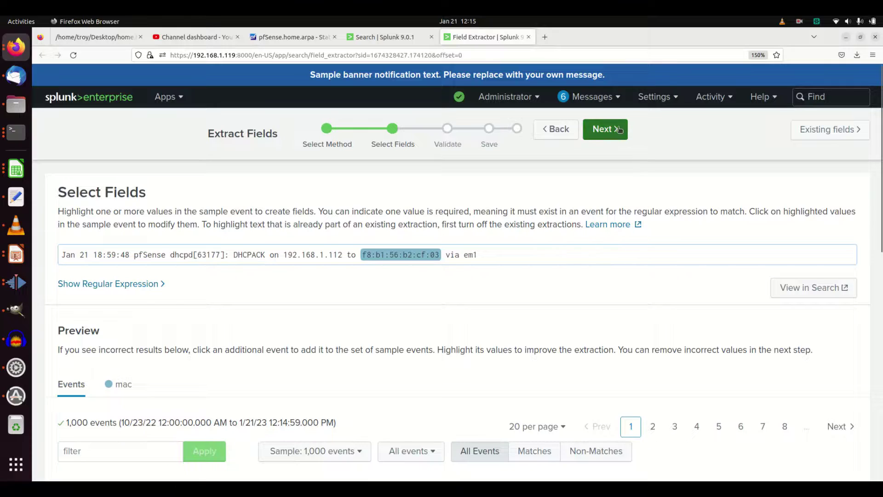
Step: Validate the mac extraction by removing the wrongly matched "leases" value and reviewing the second page of events
{"action": "scroll", "coordinate": [729, 403], "scroll_direction": "down", "scroll_amount": 5}
{"action": "scroll", "coordinate": [729, 403], "scroll_direction": "down", "scroll_amount": 2}
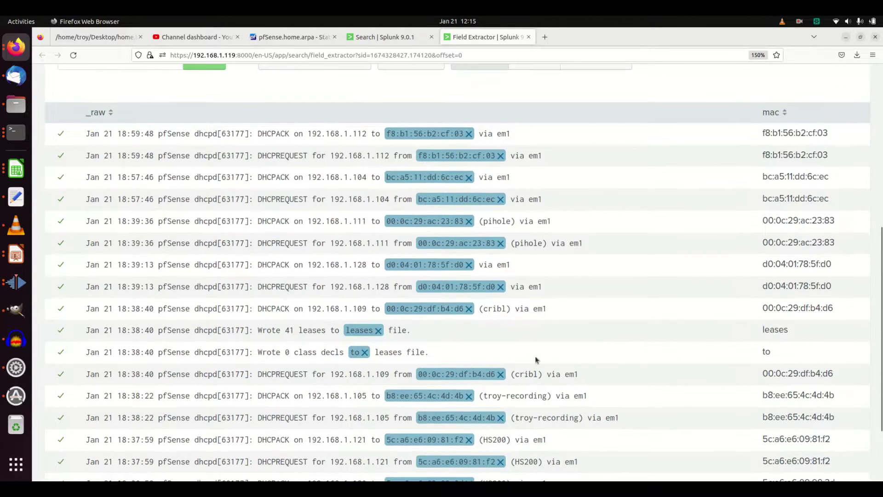
{"action": "left_click", "coordinate": [378, 330]}
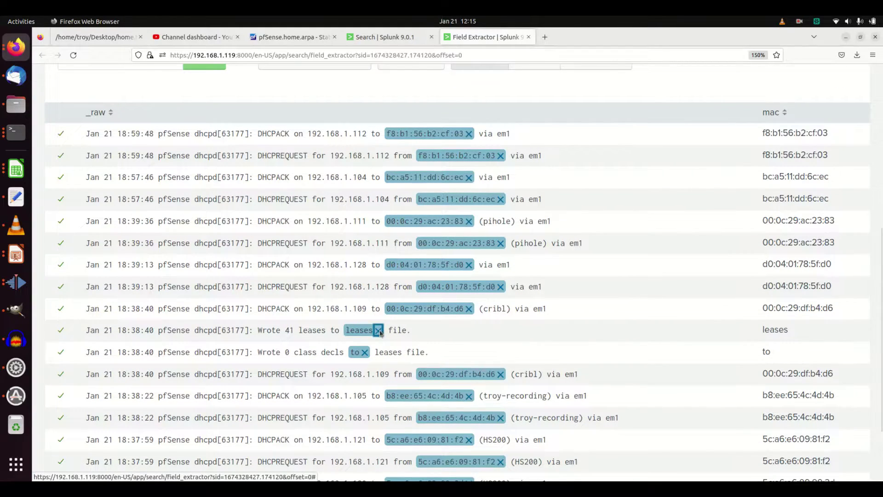
{"action": "scroll", "coordinate": [463, 342], "scroll_direction": "down", "scroll_amount": 10}
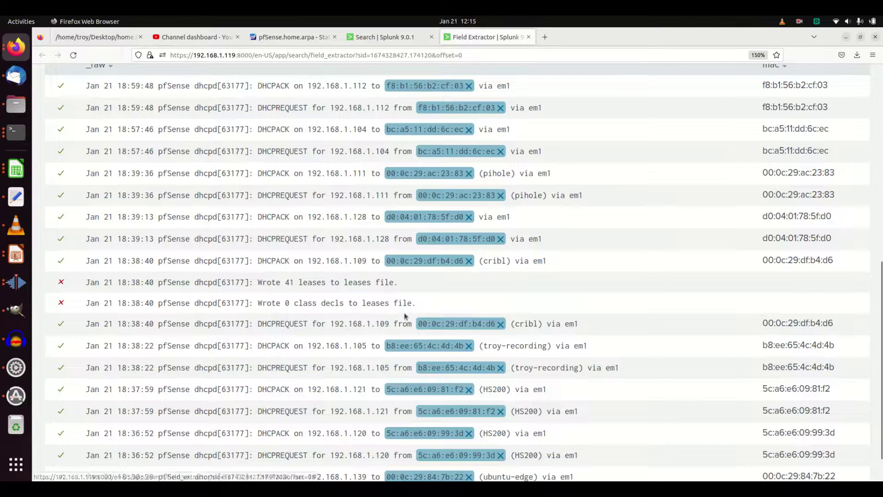
{"action": "scroll", "coordinate": [430, 325], "scroll_direction": "down", "scroll_amount": 1}
{"action": "scroll", "coordinate": [630, 339], "scroll_direction": "up", "scroll_amount": 10}
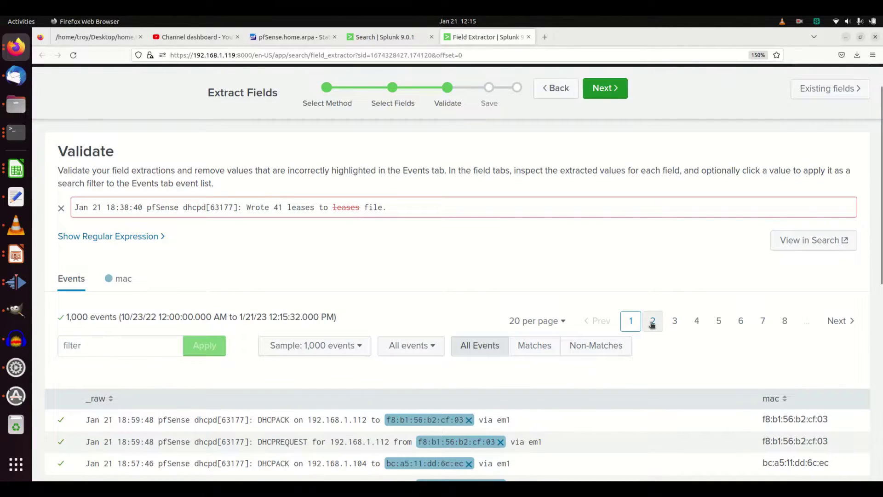
{"action": "left_click", "coordinate": [652, 322]}
{"action": "scroll", "coordinate": [643, 394], "scroll_direction": "down", "scroll_amount": 10}
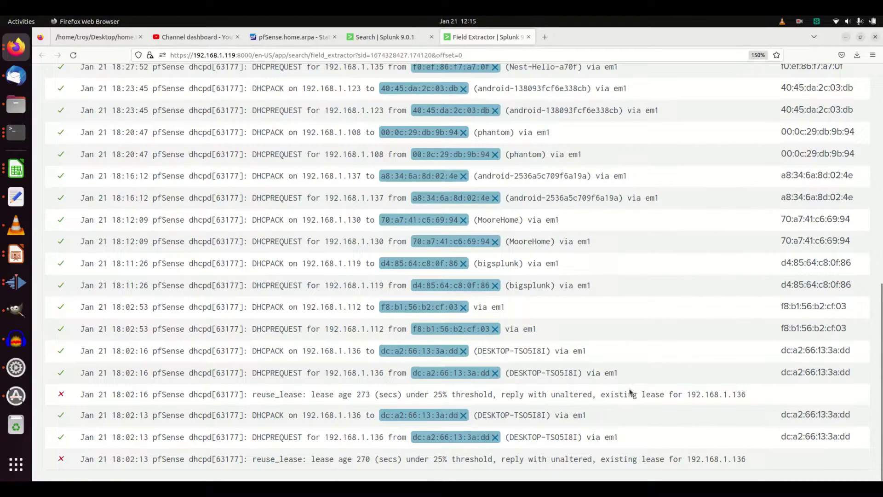
{"action": "scroll", "coordinate": [629, 392], "scroll_direction": "up", "scroll_amount": 10}
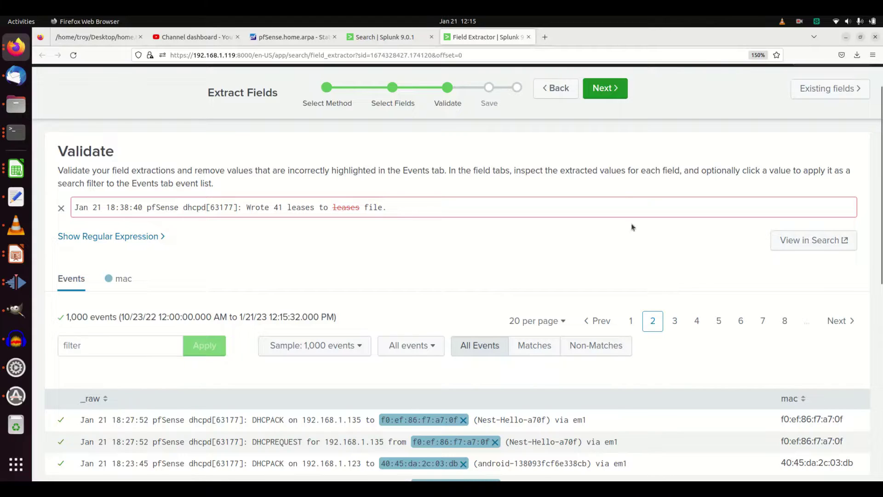
Step: Proceed to saving the mac extraction and check its name and which app it is stored in
{"action": "left_click", "coordinate": [604, 96]}
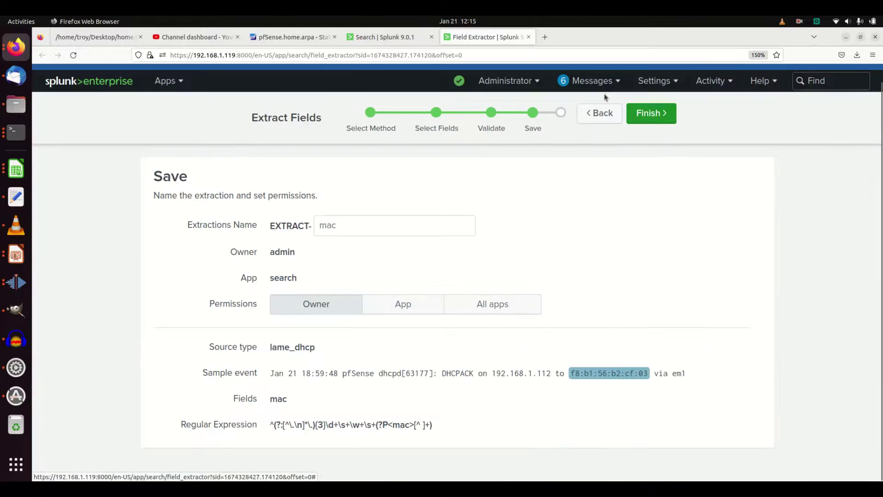
{"action": "triple_click", "coordinate": [378, 225]}
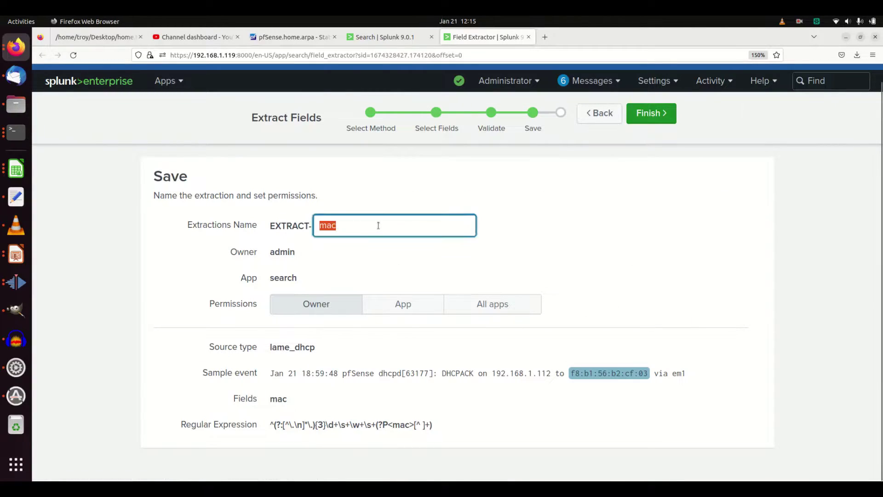
{"action": "double_click", "coordinate": [291, 278]}
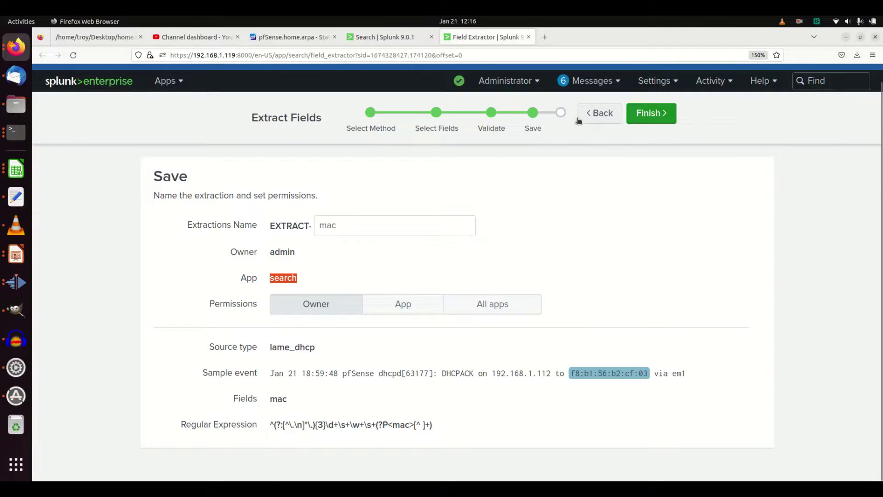
Step: Leave the unsaved extraction and switch to the LAME Youtube TA app
{"action": "left_click", "coordinate": [167, 82]}
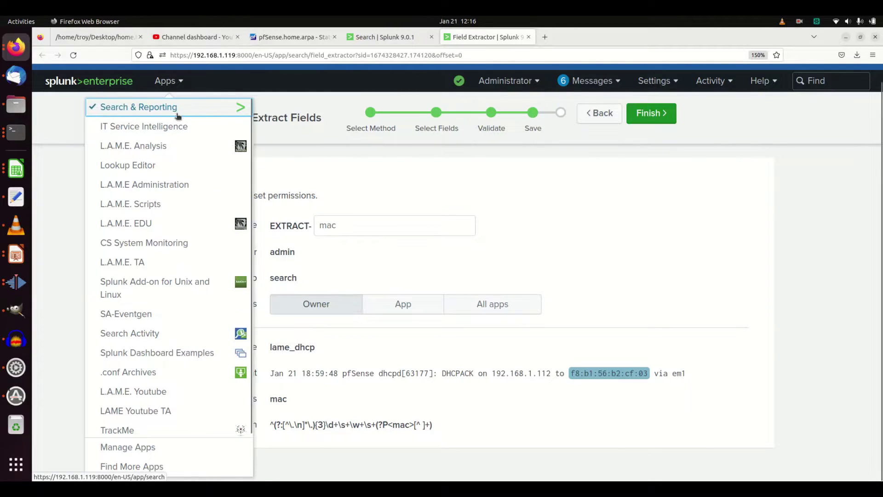
{"action": "left_click", "coordinate": [174, 110]}
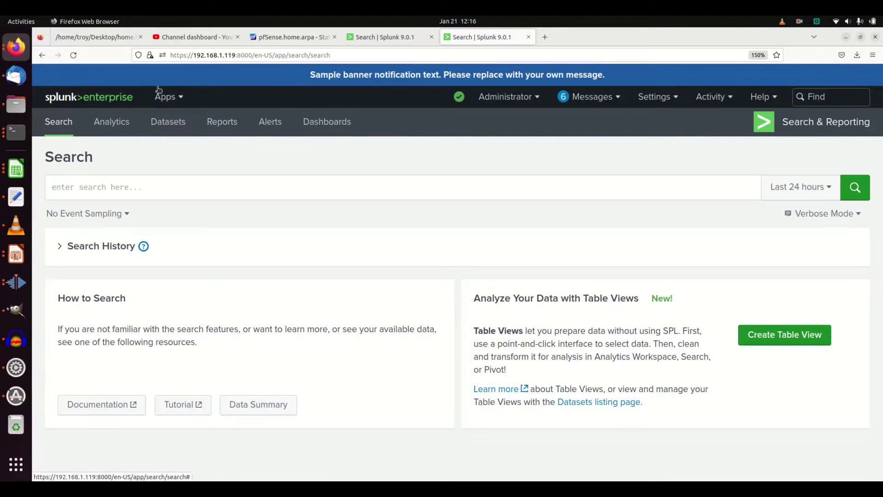
{"action": "left_click", "coordinate": [158, 92]}
{"action": "left_click", "coordinate": [163, 424]}
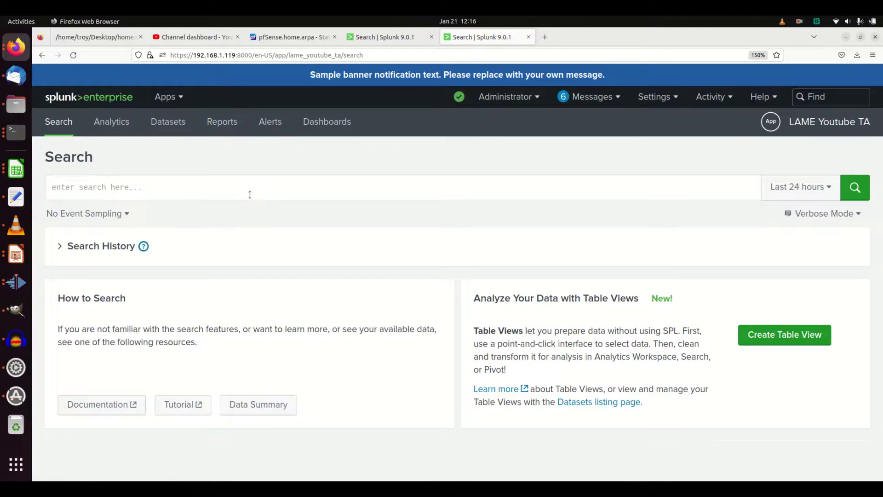
Step: Run the search "index=lame_training sourcetype=lame_dhcp | head 100" in the LAME Youtube TA app
{"action": "left_click", "coordinate": [249, 194]}
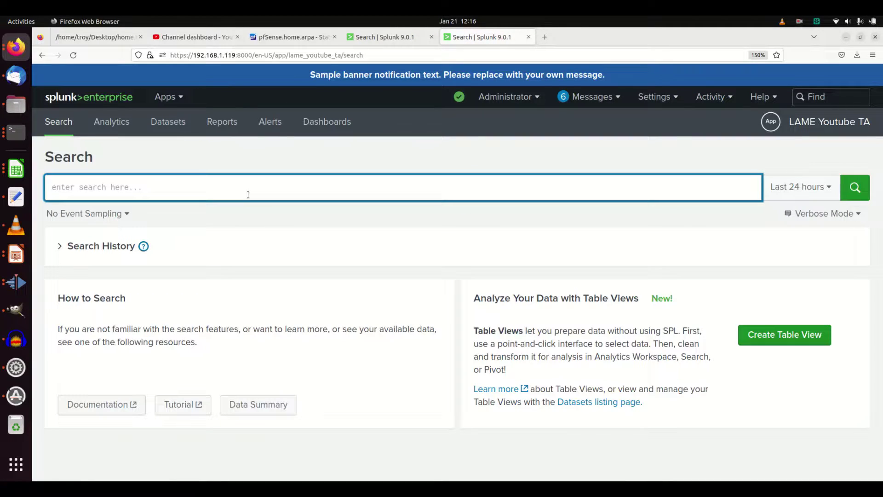
{"action": "type", "text": "index=lame"}
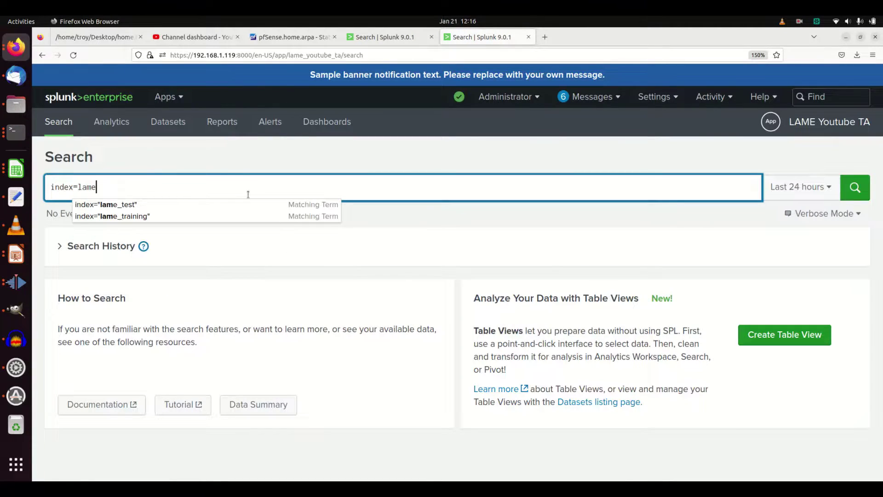
{"action": "type", "text": "_training sourcetype"}
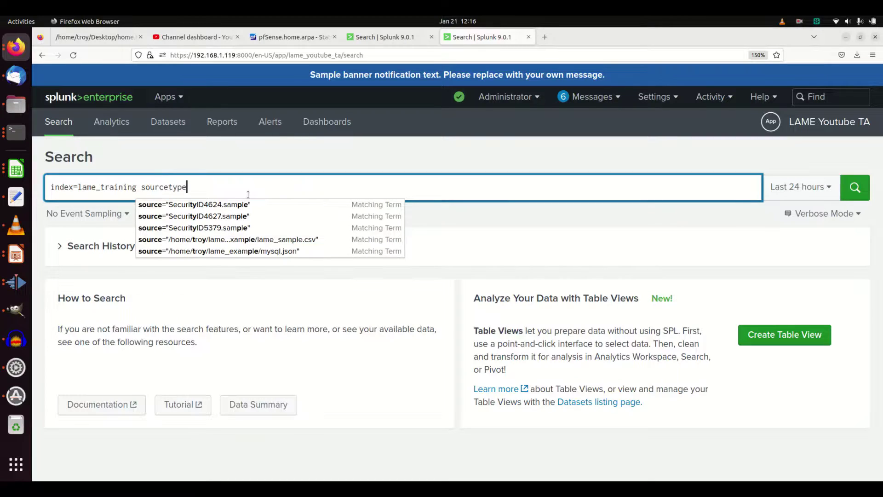
{"action": "type", "text": "=lame_dhc"}
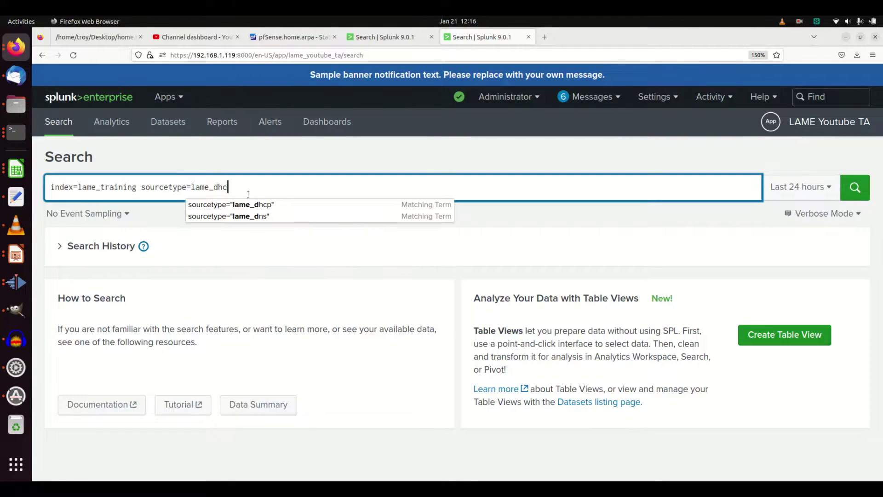
{"action": "type", "text": "p | head 100"}
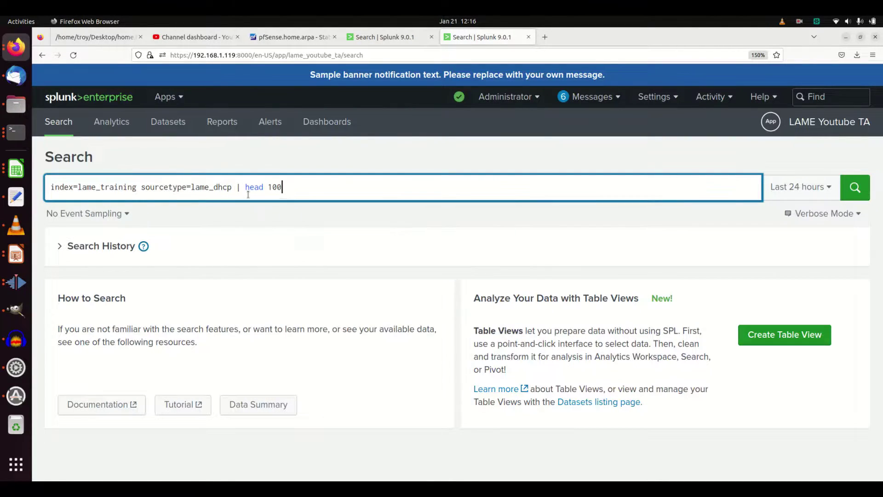
{"action": "key", "text": "Return"}
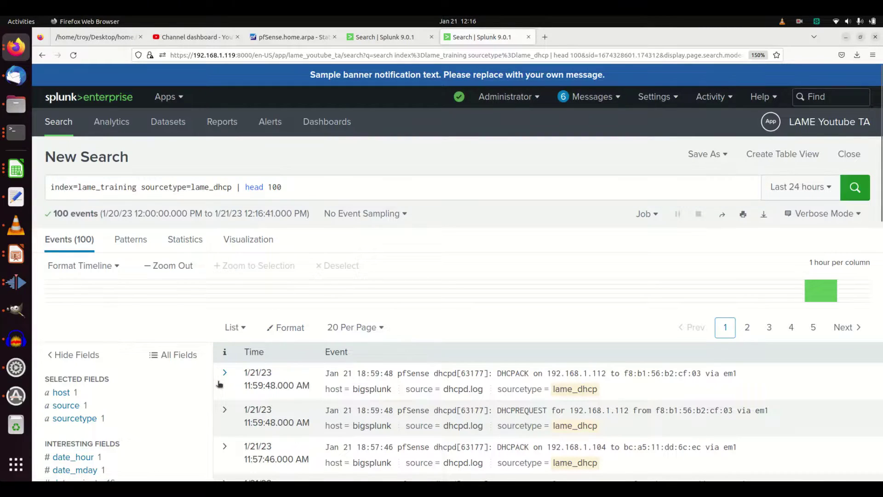
Step: Start a field extraction from the first DHCPACK search result using the Regular Expression method and continue to field selection
{"action": "left_click", "coordinate": [225, 372]}
{"action": "scroll", "coordinate": [363, 322], "scroll_direction": "down", "scroll_amount": 5}
{"action": "left_click", "coordinate": [375, 171]}
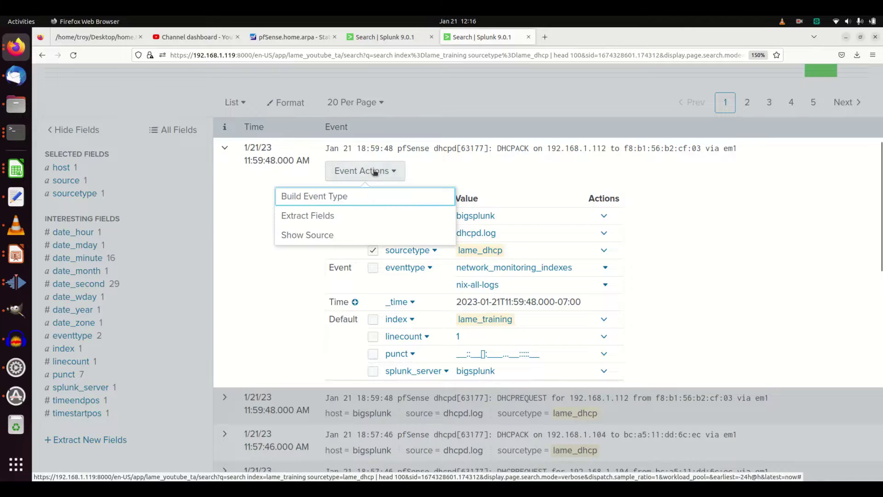
{"action": "scroll", "coordinate": [358, 230], "scroll_direction": "up", "scroll_amount": 3}
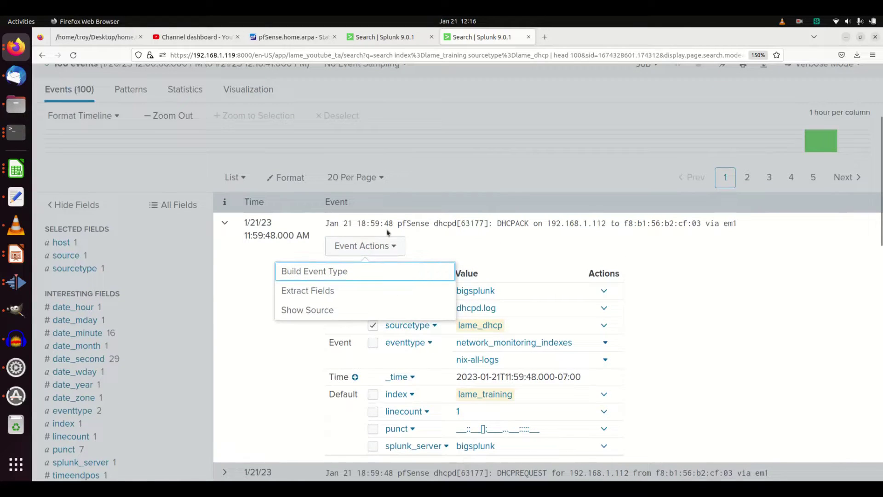
{"action": "left_click", "coordinate": [356, 292]}
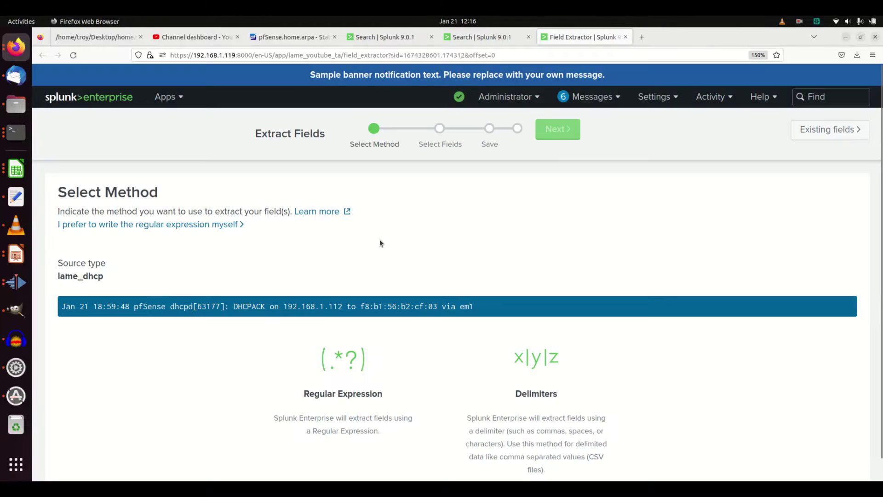
{"action": "left_click", "coordinate": [346, 355]}
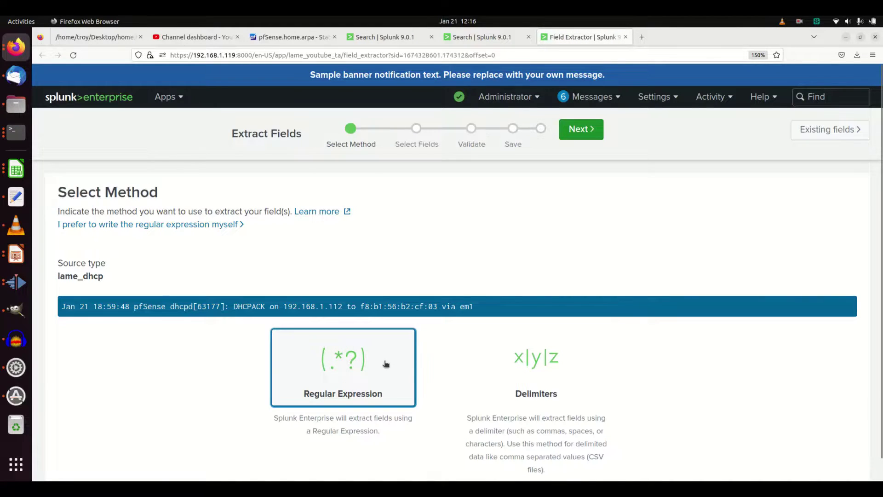
{"action": "left_click", "coordinate": [581, 128]}
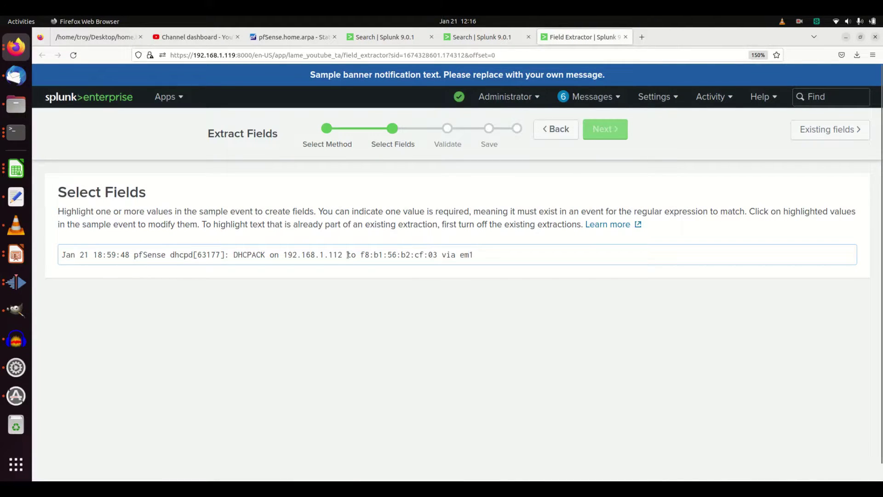
{"action": "left_click_drag", "start_coordinate": [362, 254], "coordinate": [435, 254]}
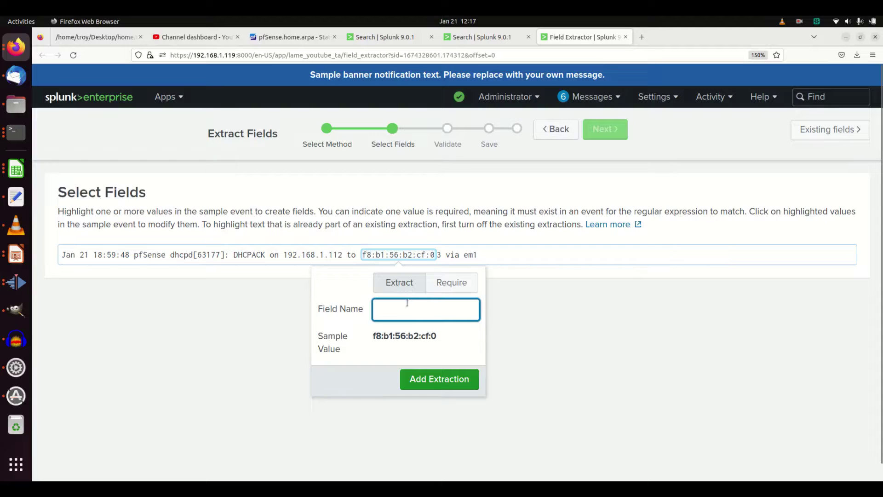
{"action": "type", "text": "mac"}
{"action": "left_click", "coordinate": [441, 378]}
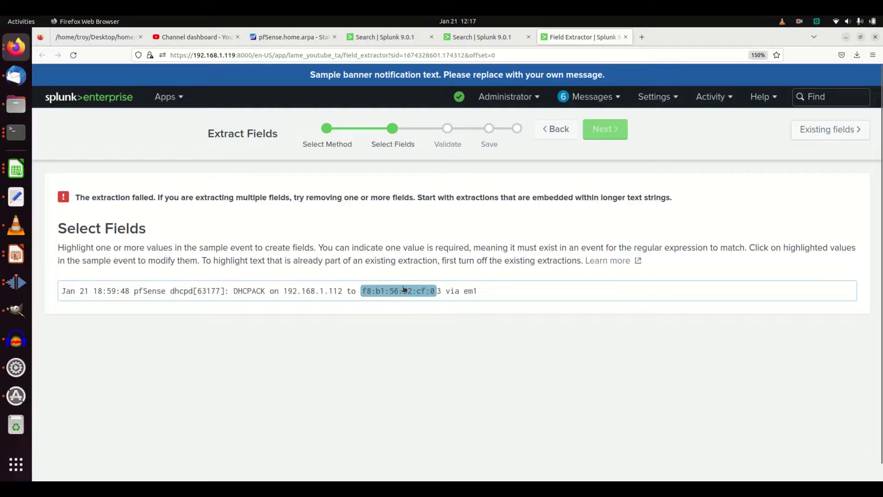
{"action": "left_click", "coordinate": [404, 289]}
{"action": "left_click", "coordinate": [391, 353]}
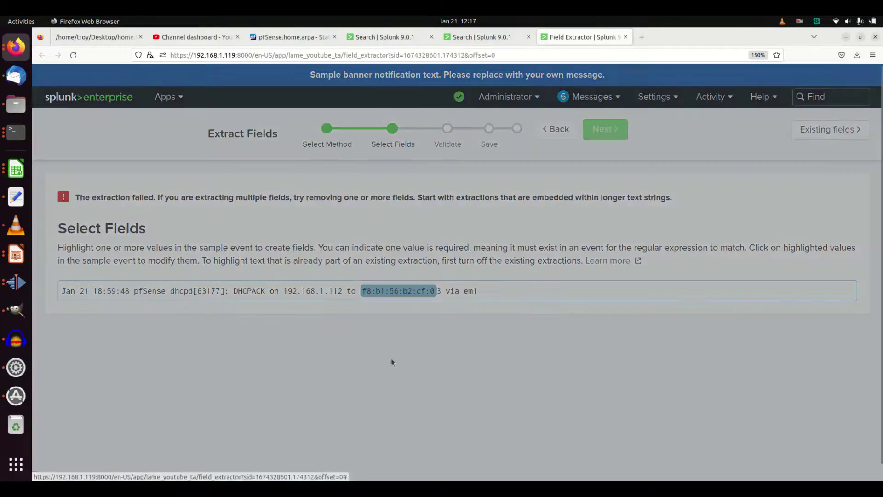
{"action": "left_click", "coordinate": [580, 198]}
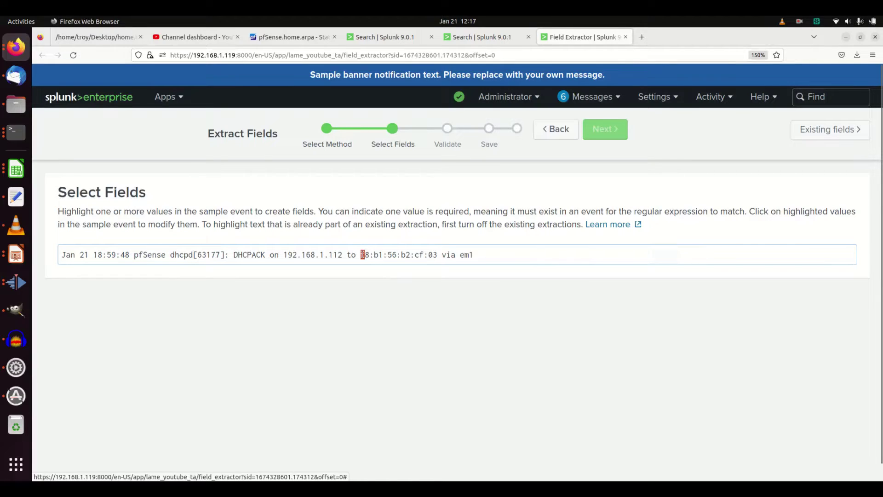
Step: Extract the complete MAC address f8:b1:56:b2:cf:03 from the sample event as field mac and review the matches in the event preview
{"action": "left_click_drag", "start_coordinate": [362, 254], "coordinate": [439, 254]}
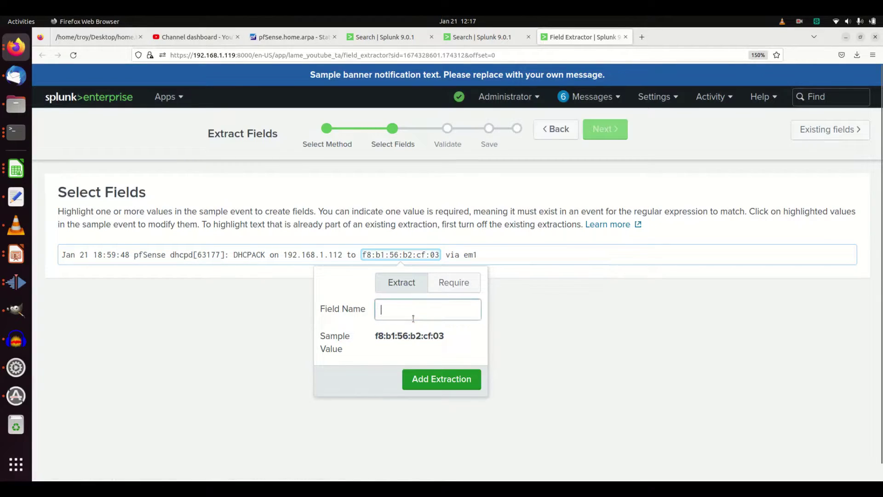
{"action": "type", "text": "mac"}
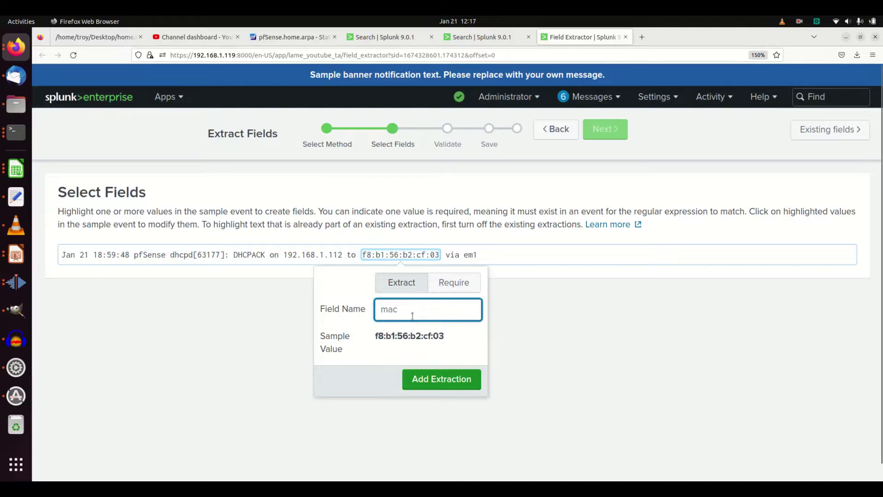
{"action": "left_click", "coordinate": [437, 379]}
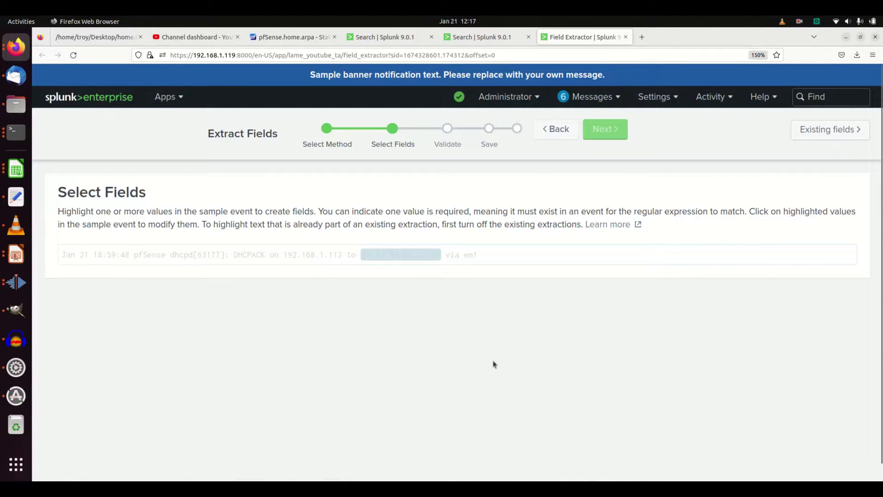
{"action": "scroll", "coordinate": [496, 354], "scroll_direction": "down", "scroll_amount": 5}
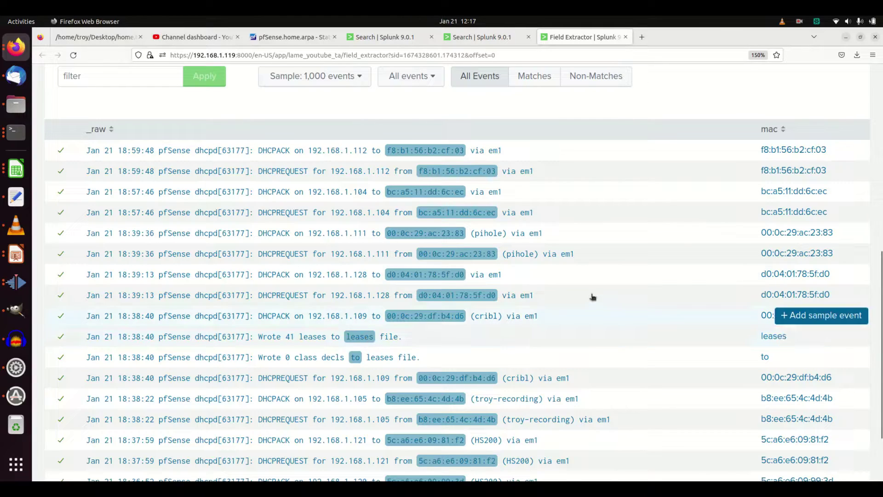
{"action": "scroll", "coordinate": [634, 283], "scroll_direction": "down", "scroll_amount": 1}
{"action": "scroll", "coordinate": [649, 274], "scroll_direction": "up", "scroll_amount": 10}
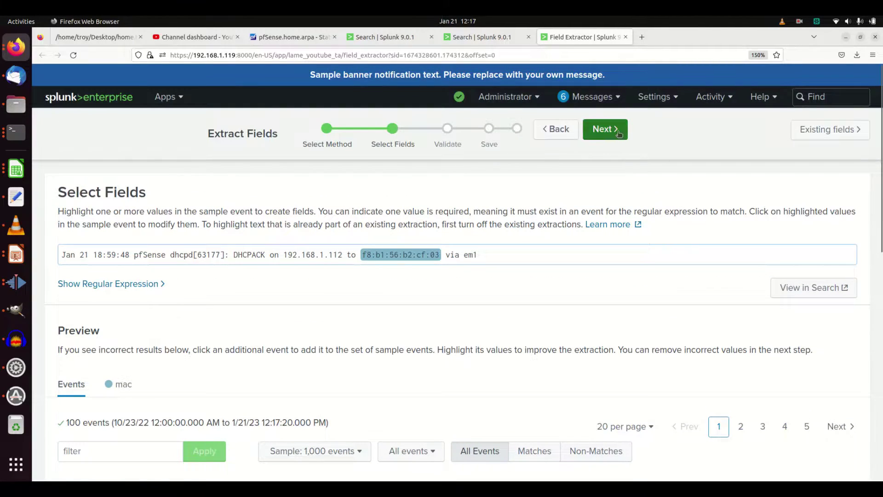
Step: Continue to validation, remove the incorrect mac value "leases" from the "Wrote 41 leases" event, and review the regenerated matches
{"action": "left_click", "coordinate": [605, 129]}
{"action": "scroll", "coordinate": [561, 414], "scroll_direction": "down", "scroll_amount": 6}
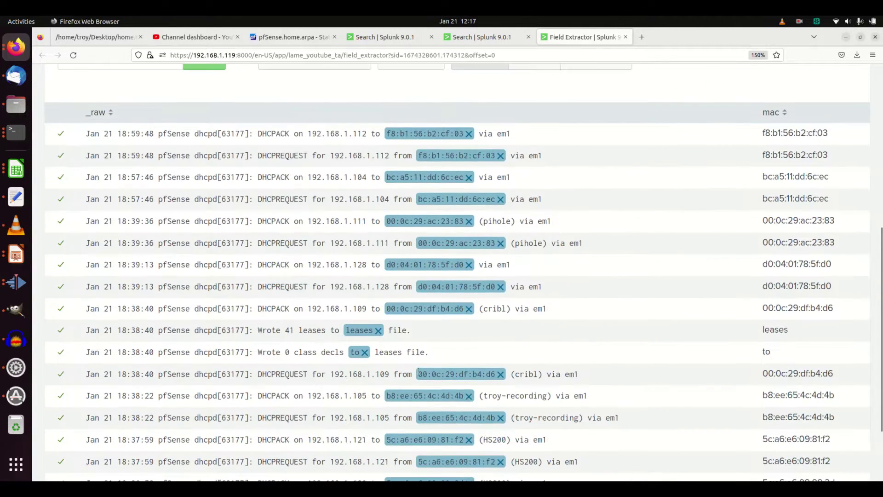
{"action": "left_click", "coordinate": [381, 331]}
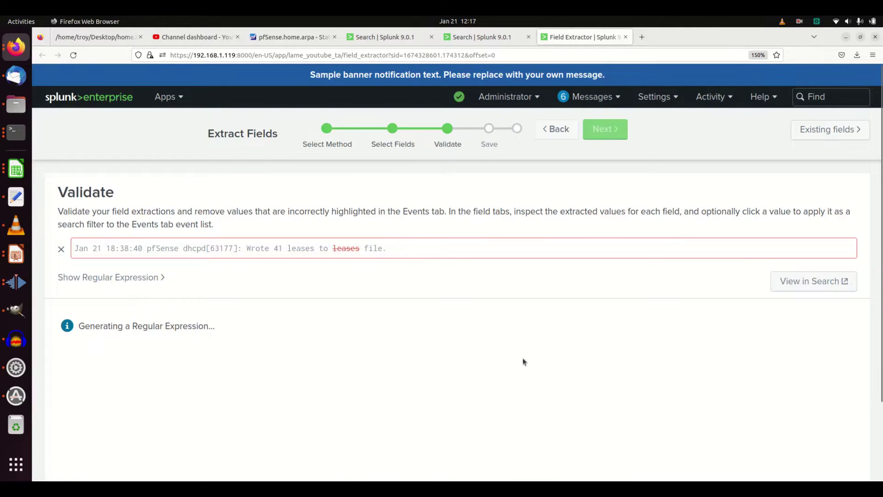
{"action": "scroll", "coordinate": [563, 381], "scroll_direction": "down", "scroll_amount": 8}
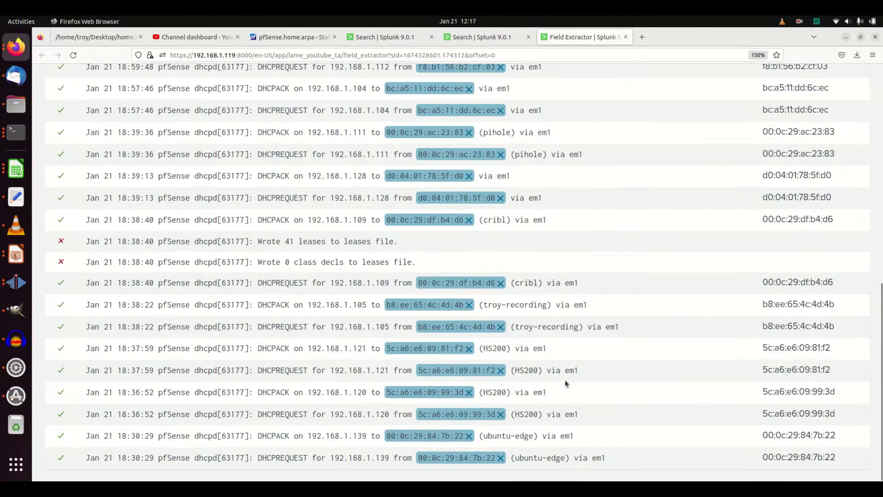
{"action": "scroll", "coordinate": [568, 381], "scroll_direction": "up", "scroll_amount": 10}
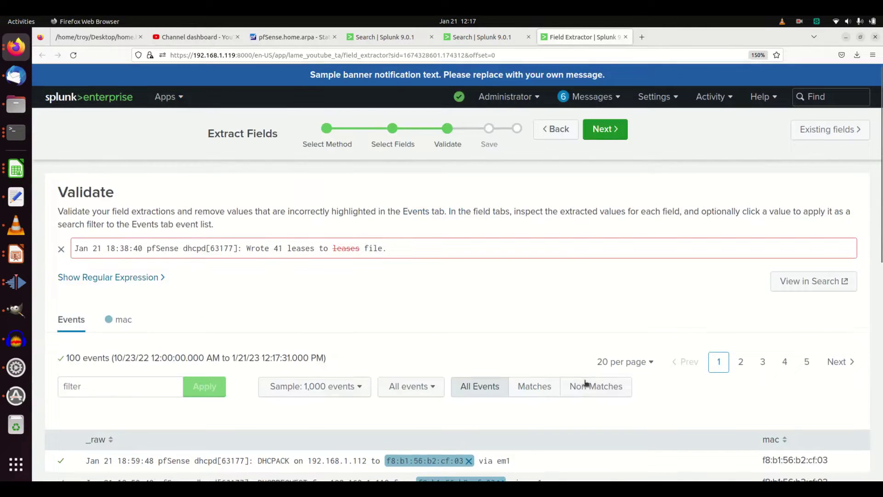
Step: Save the mac field extraction under its default name with permissions set to All apps
{"action": "left_click", "coordinate": [618, 128]}
{"action": "left_click", "coordinate": [421, 314]}
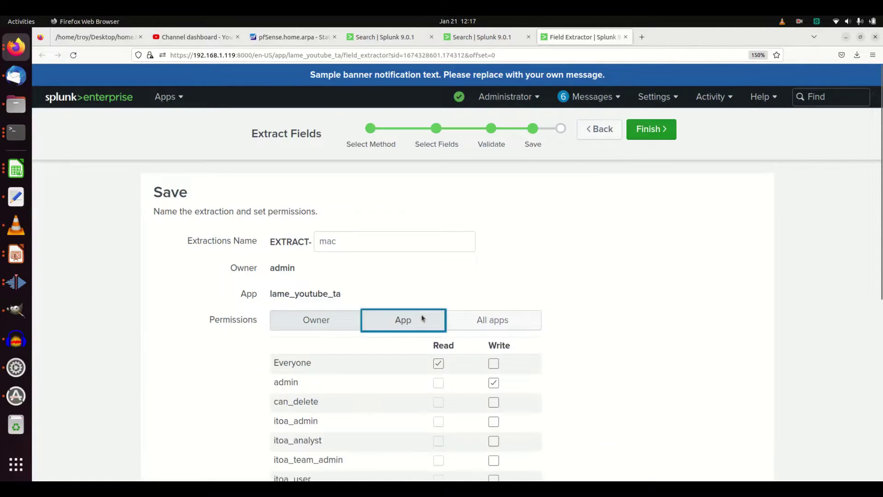
{"action": "scroll", "coordinate": [609, 367], "scroll_direction": "down", "scroll_amount": 6}
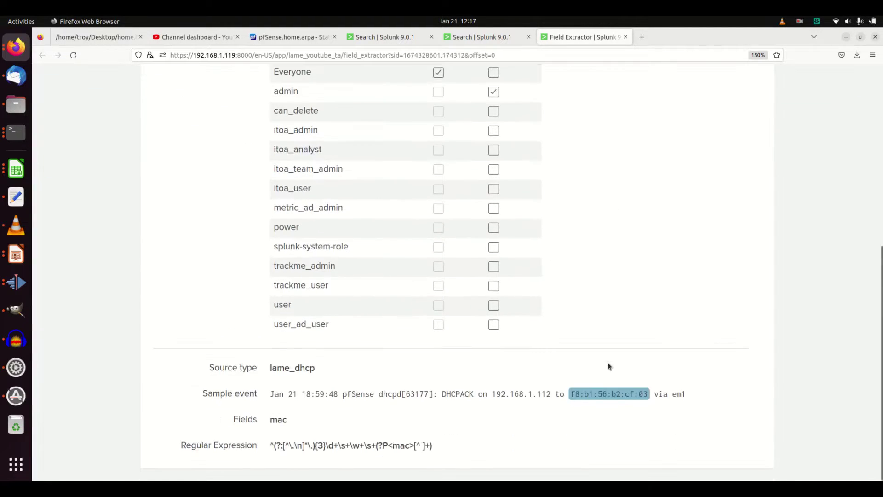
{"action": "scroll", "coordinate": [608, 367], "scroll_direction": "up", "scroll_amount": 6}
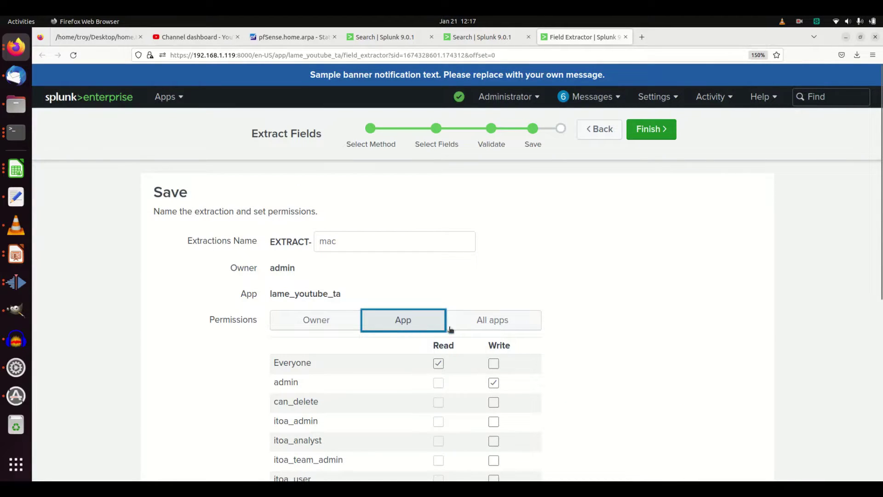
{"action": "left_click", "coordinate": [476, 331]}
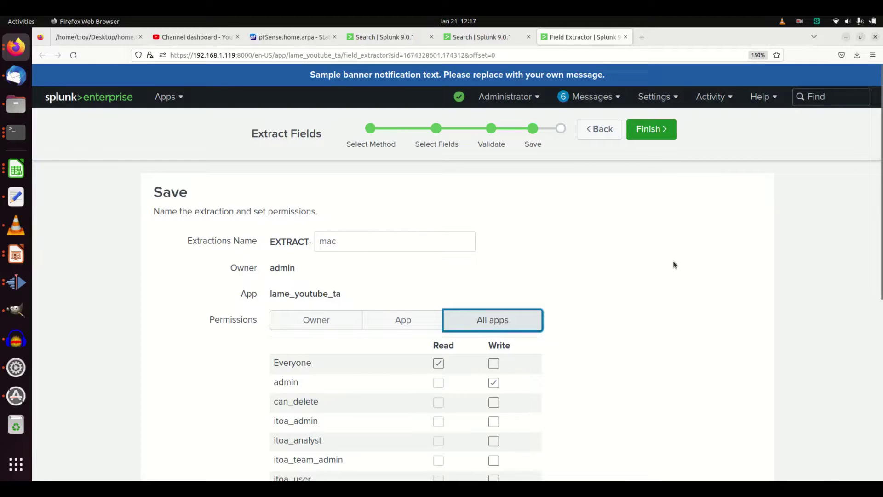
{"action": "left_click", "coordinate": [652, 137]}
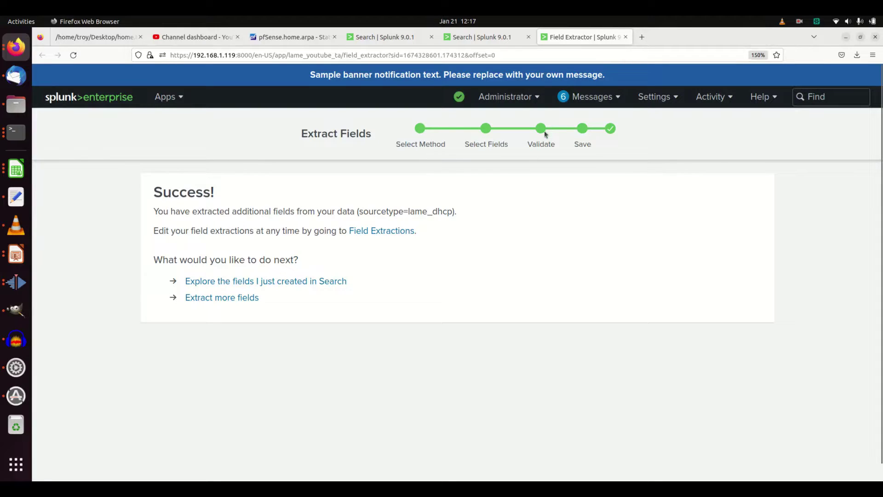
Step: Return to the Search & Reporting page and open the Field extractions list in the Fields settings
{"action": "right_click", "coordinate": [570, 36]}
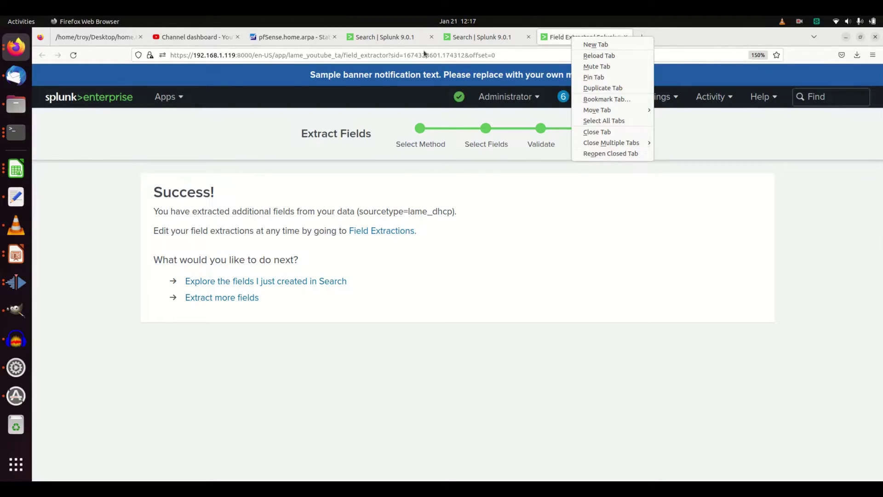
{"action": "left_click", "coordinate": [399, 38]}
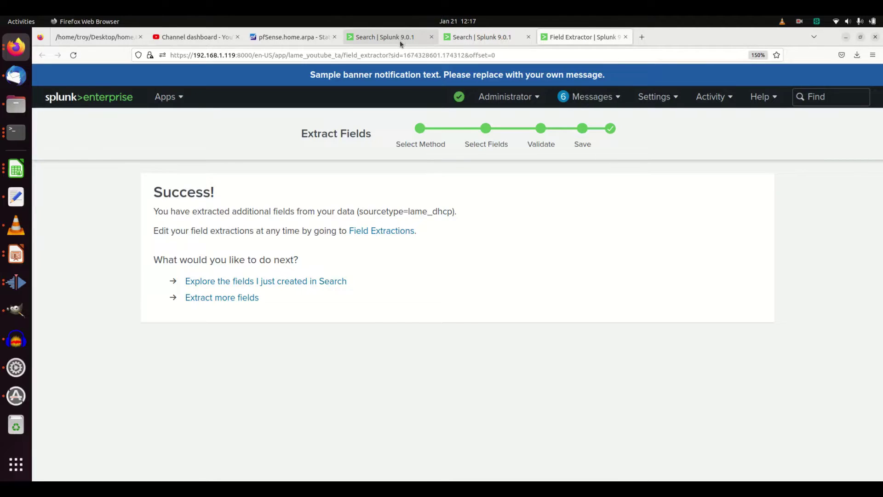
{"action": "left_click", "coordinate": [399, 40]}
{"action": "scroll", "coordinate": [651, 184], "scroll_direction": "up", "scroll_amount": 3}
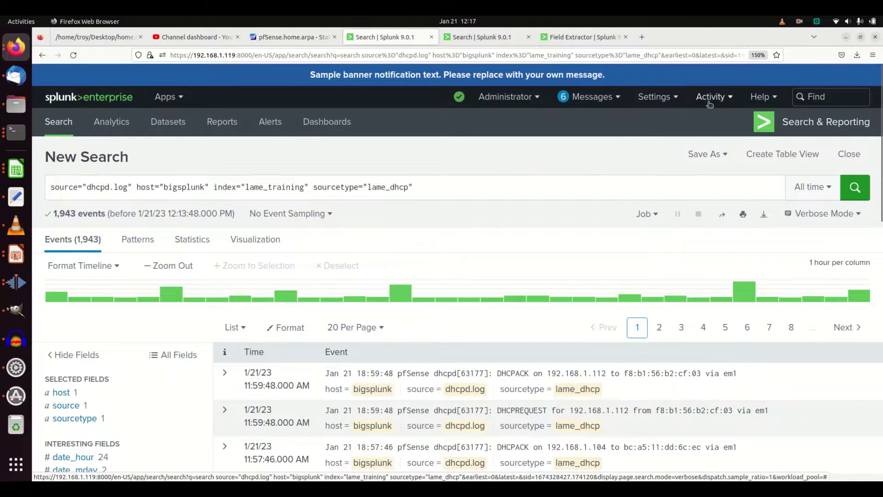
{"action": "left_click", "coordinate": [657, 96]}
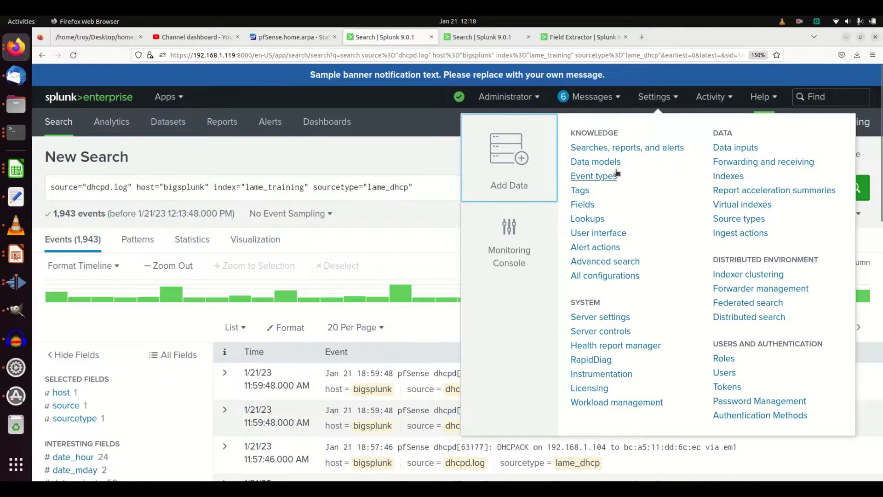
{"action": "left_click", "coordinate": [586, 205]}
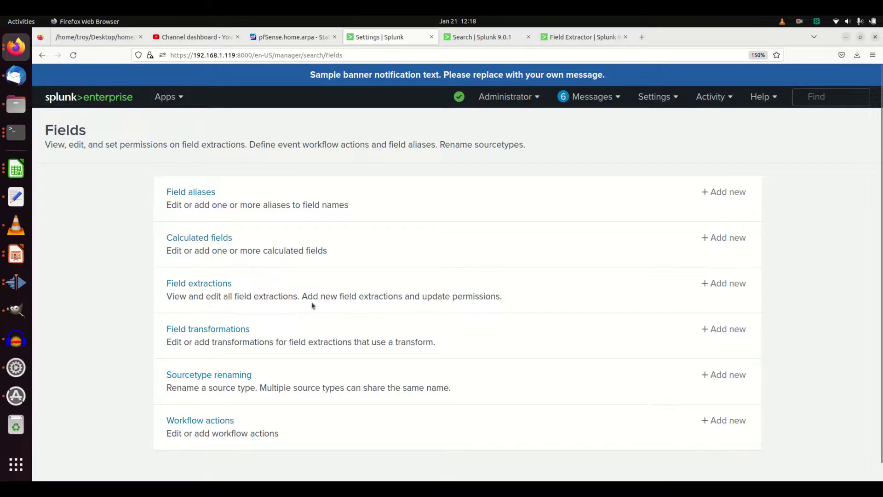
{"action": "left_click", "coordinate": [219, 285]}
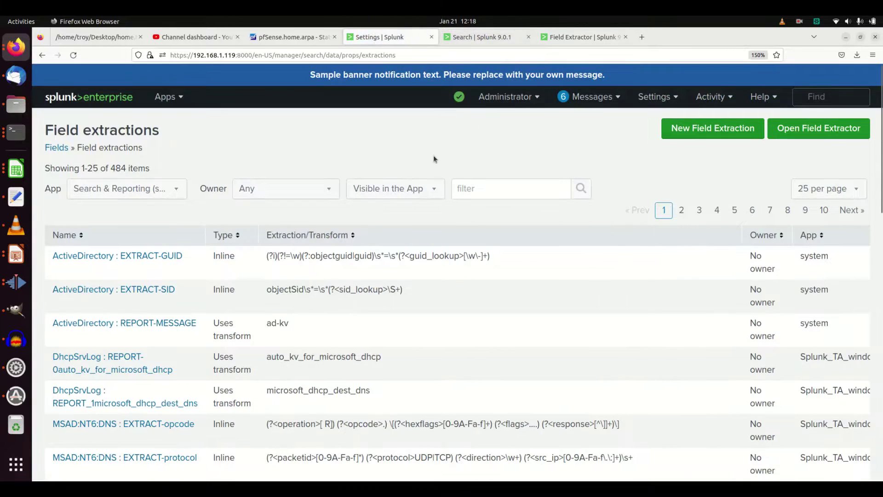
Step: Limit the field extractions list to the LAME Youtube TA app
{"action": "left_click", "coordinate": [179, 189]}
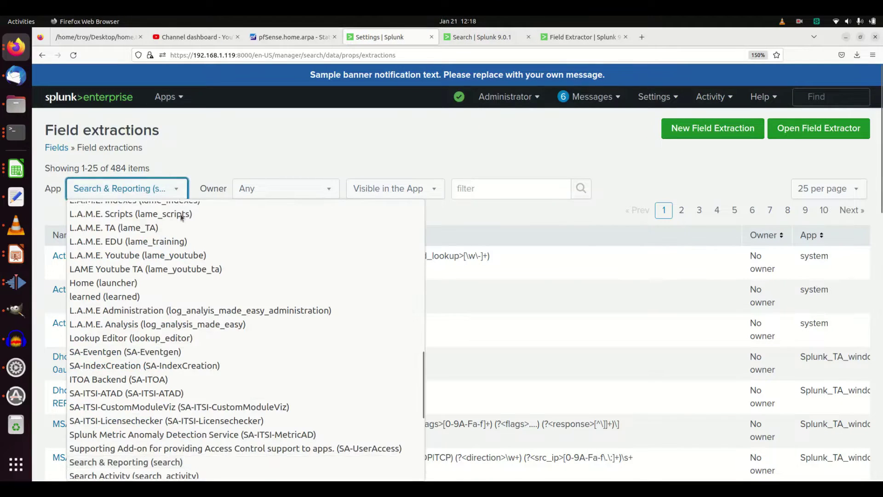
{"action": "scroll", "coordinate": [192, 308], "scroll_direction": "down", "scroll_amount": 5}
{"action": "scroll", "coordinate": [191, 308], "scroll_direction": "up", "scroll_amount": 4}
{"action": "scroll", "coordinate": [191, 308], "scroll_direction": "up", "scroll_amount": 3}
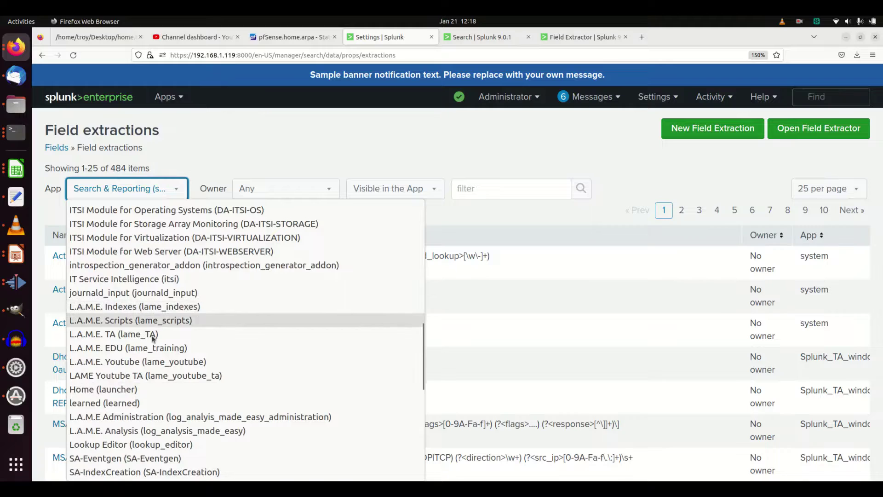
{"action": "left_click", "coordinate": [136, 372]}
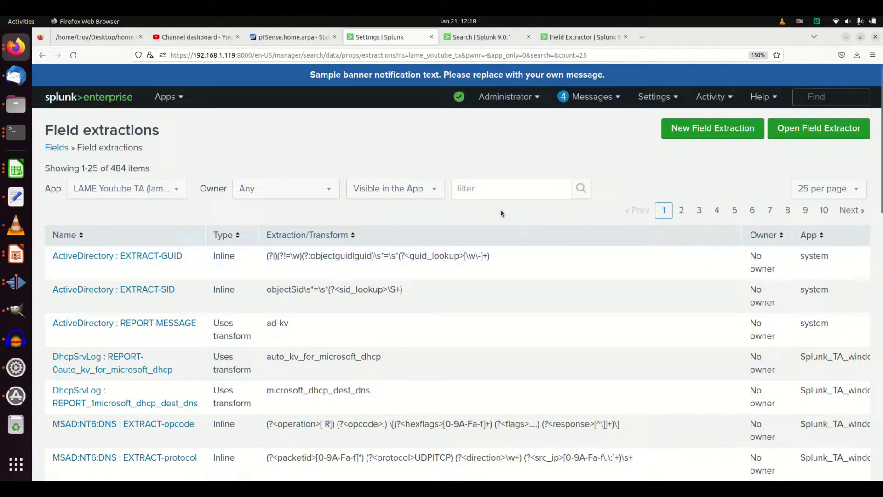
Step: Filter the field extractions by "mac" and restrict the owner to Administrator (admin)
{"action": "left_click", "coordinate": [509, 189]}
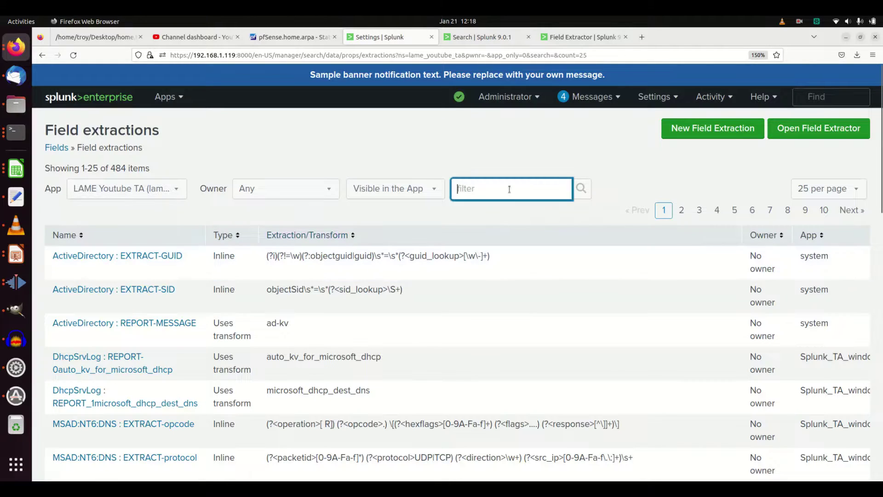
{"action": "type", "text": "mac"}
{"action": "key", "text": "Return"}
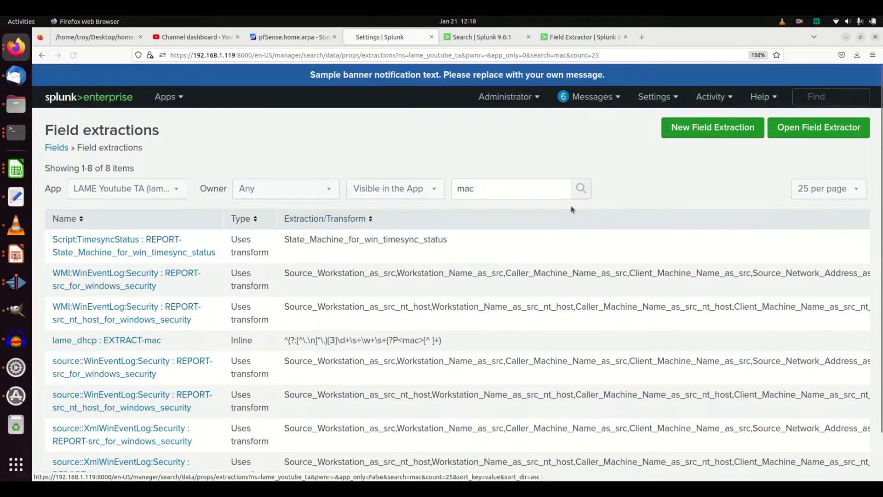
{"action": "left_click", "coordinate": [314, 191]}
{"action": "left_click", "coordinate": [286, 222]}
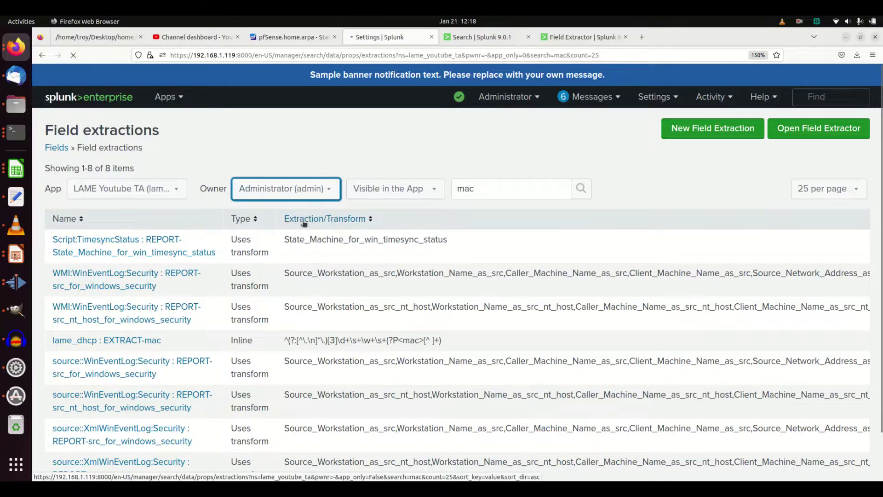
{"action": "left_click", "coordinate": [581, 196]}
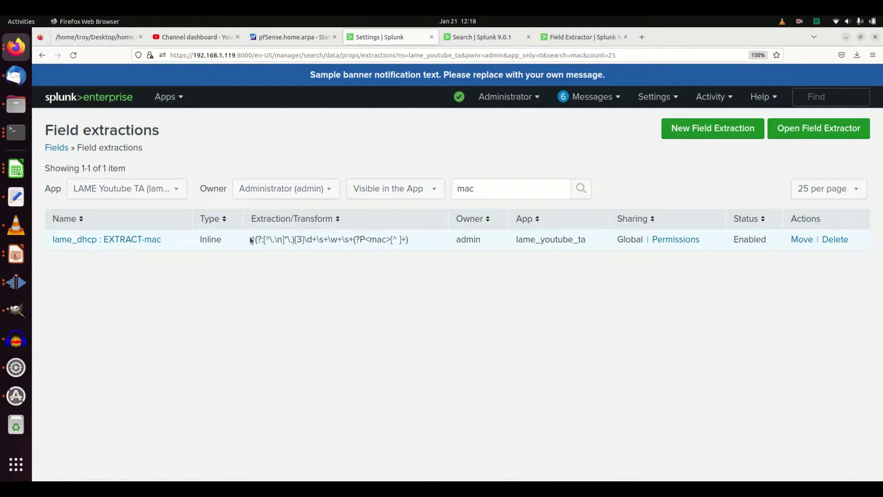
Step: Inspect the regular expression of lame_dhcp : EXTRACT-mac and leave its edit form without saving
{"action": "left_click_drag", "start_coordinate": [252, 240], "coordinate": [410, 254]}
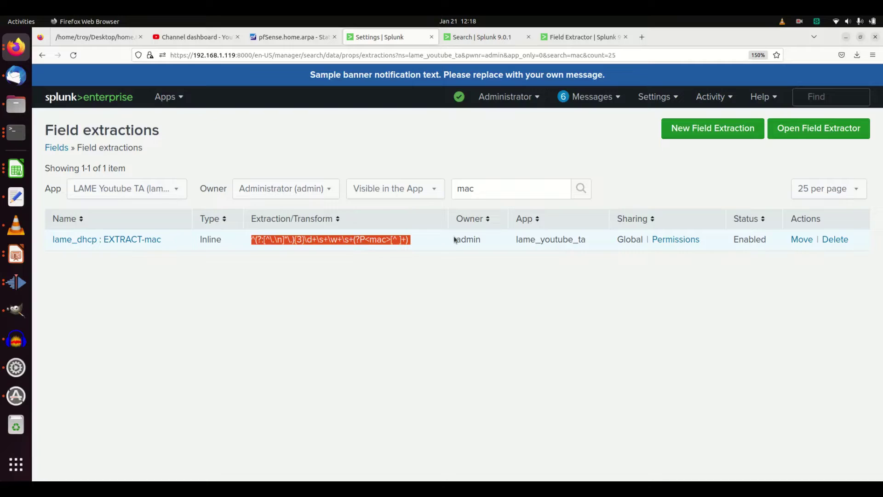
{"action": "left_click", "coordinate": [120, 239]}
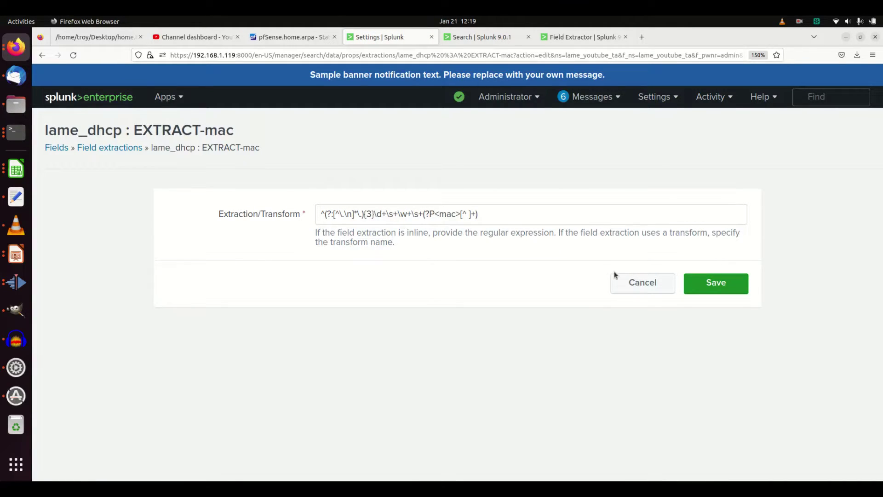
{"action": "left_click", "coordinate": [641, 291]}
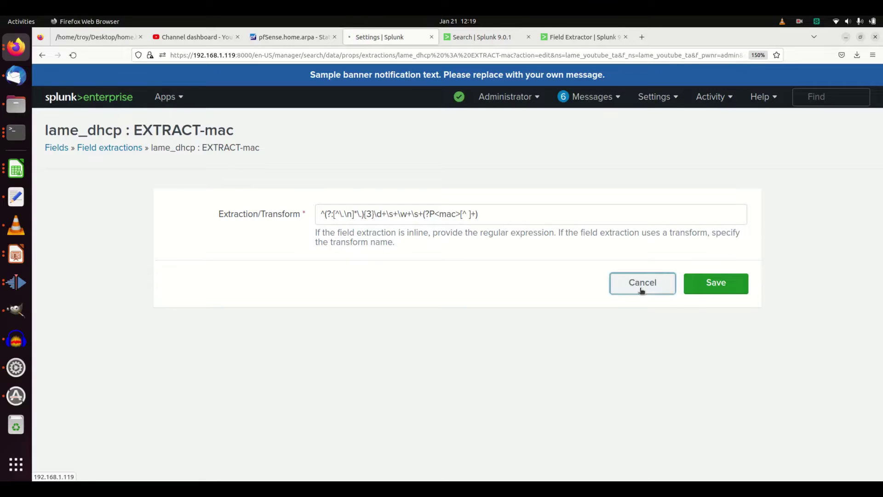
Step: Close the finished extractor page and start another Regular Expression extraction from the first DHCPACK event, continuing to field selection
{"action": "left_click", "coordinate": [584, 37]}
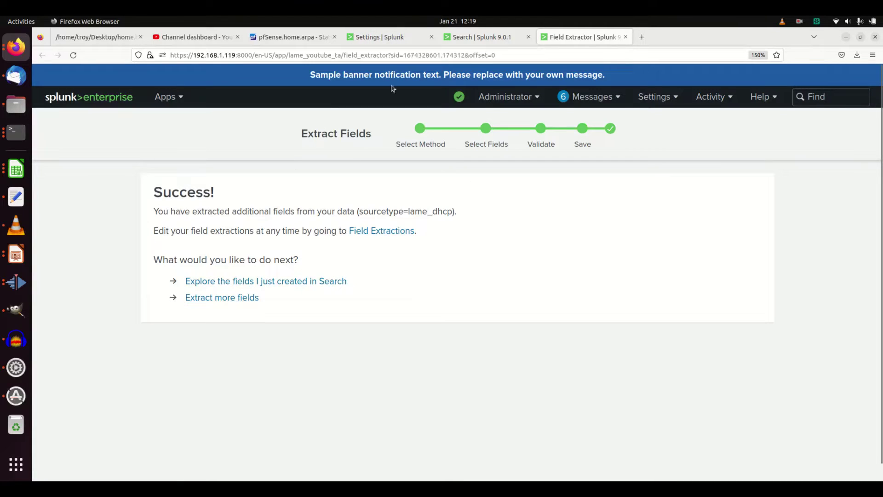
{"action": "left_click", "coordinate": [626, 37]}
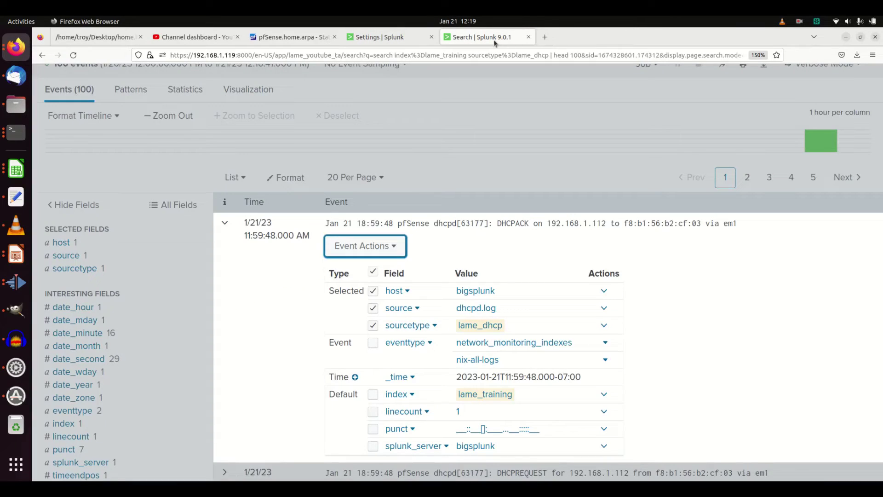
{"action": "scroll", "coordinate": [424, 278], "scroll_direction": "up", "scroll_amount": 3}
{"action": "scroll", "coordinate": [415, 275], "scroll_direction": "down", "scroll_amount": 3}
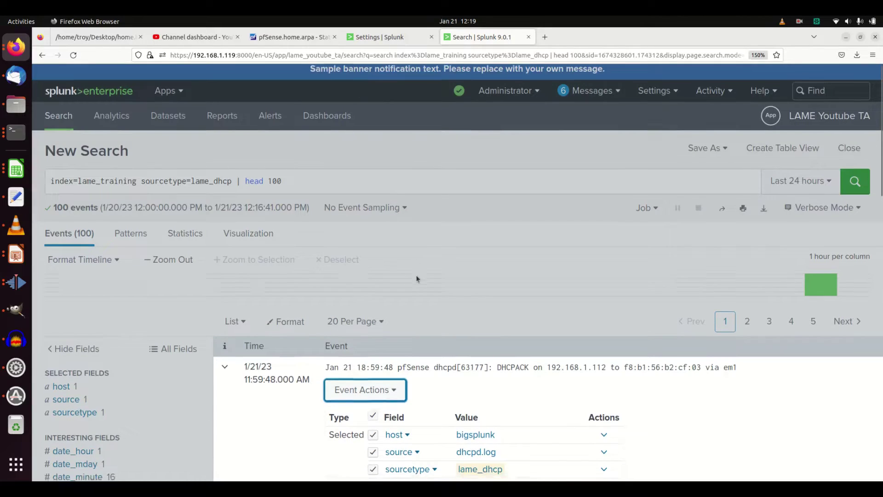
{"action": "left_click", "coordinate": [371, 252]}
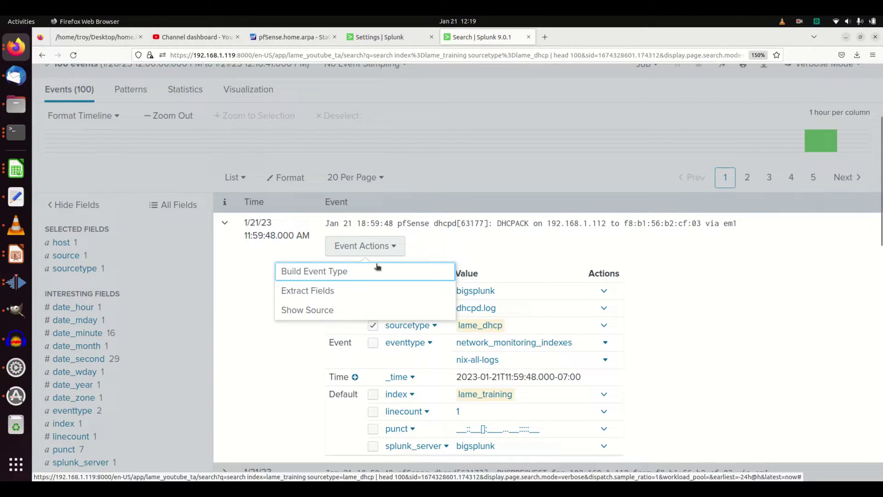
{"action": "left_click", "coordinate": [315, 293]}
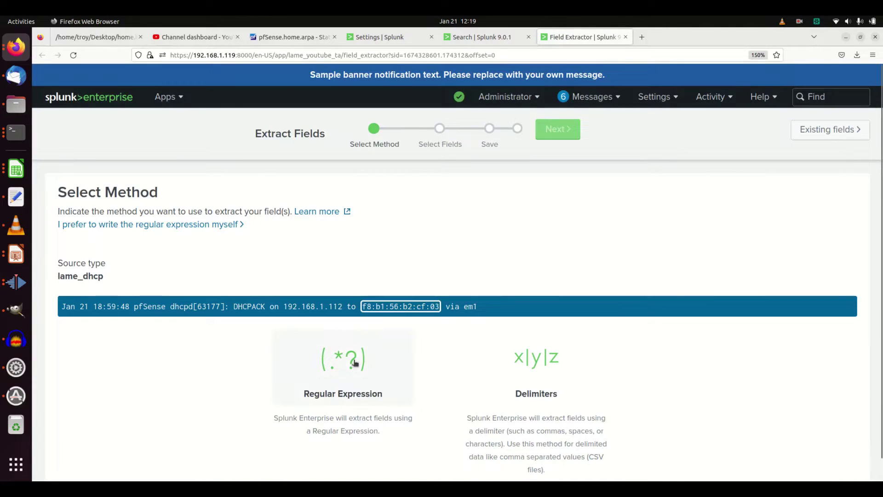
{"action": "left_click", "coordinate": [353, 362]}
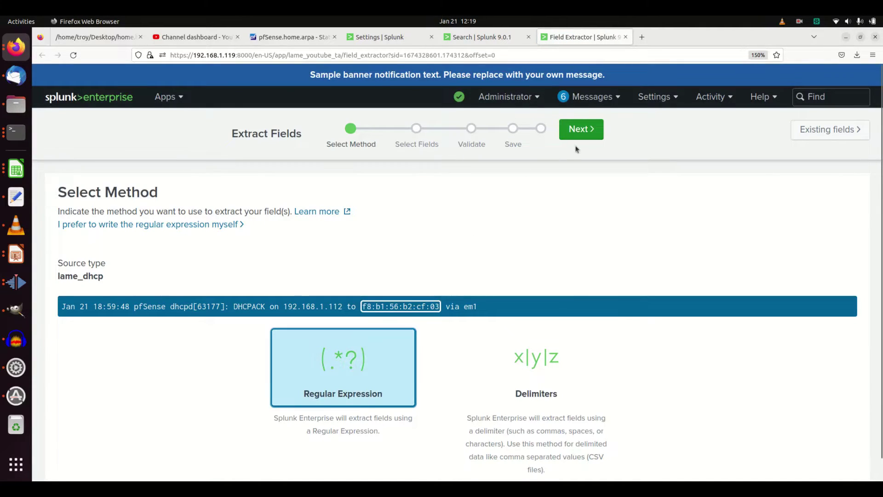
{"action": "left_click", "coordinate": [580, 130]}
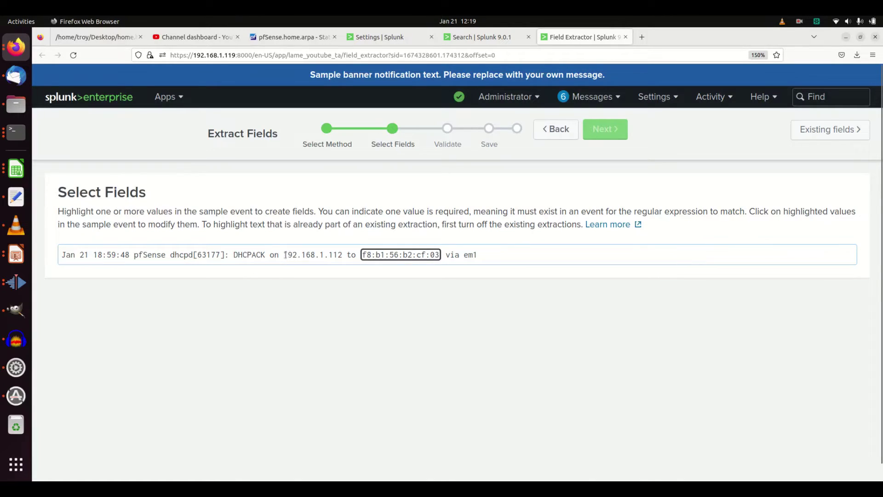
Step: Extract the IP address 192.168.1.112 from the sample event as field dest_ip and review the matches in the event preview
{"action": "left_click_drag", "start_coordinate": [295, 254], "coordinate": [342, 254]}
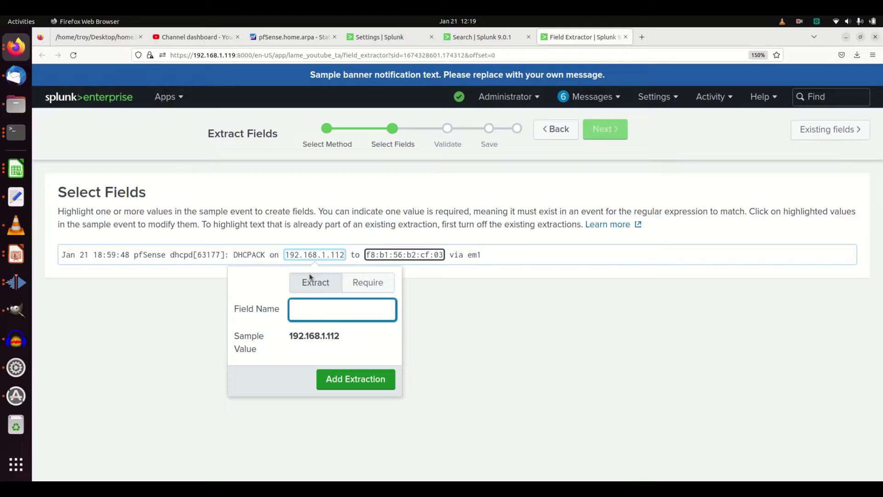
{"action": "type", "text": "dest_ip"}
{"action": "left_click", "coordinate": [387, 376]}
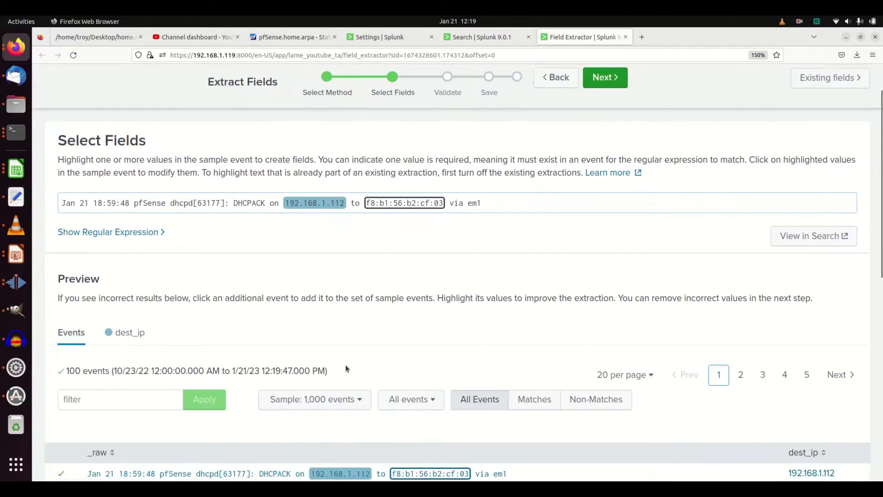
{"action": "scroll", "coordinate": [346, 366], "scroll_direction": "down", "scroll_amount": 5}
{"action": "scroll", "coordinate": [345, 367], "scroll_direction": "down", "scroll_amount": 3}
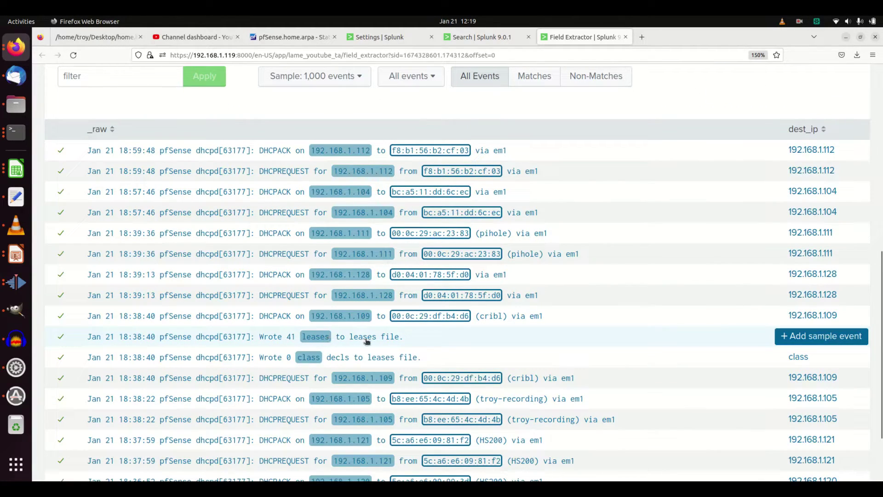
Step: Extract DHCPACK from the sample event as field action and review the matches in the event preview
{"action": "scroll", "coordinate": [339, 339], "scroll_direction": "up", "scroll_amount": 9}
{"action": "scroll", "coordinate": [345, 331], "scroll_direction": "up", "scroll_amount": 4}
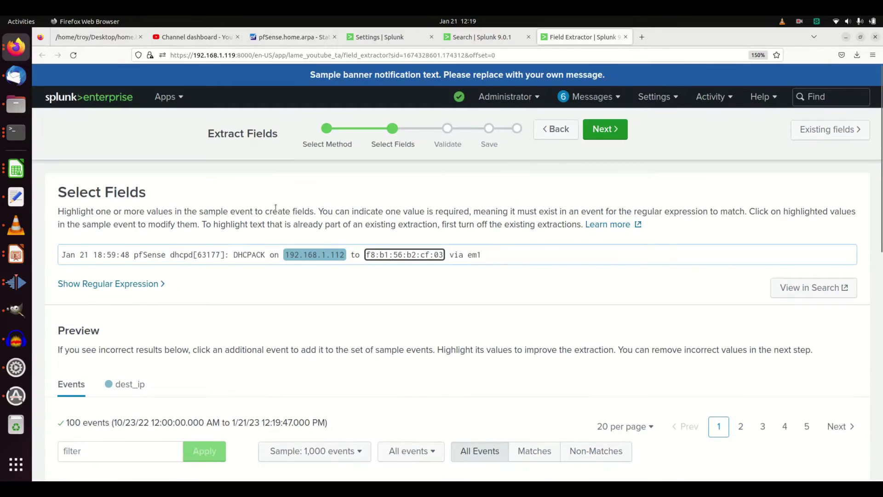
{"action": "left_click_drag", "start_coordinate": [235, 255], "coordinate": [270, 257]}
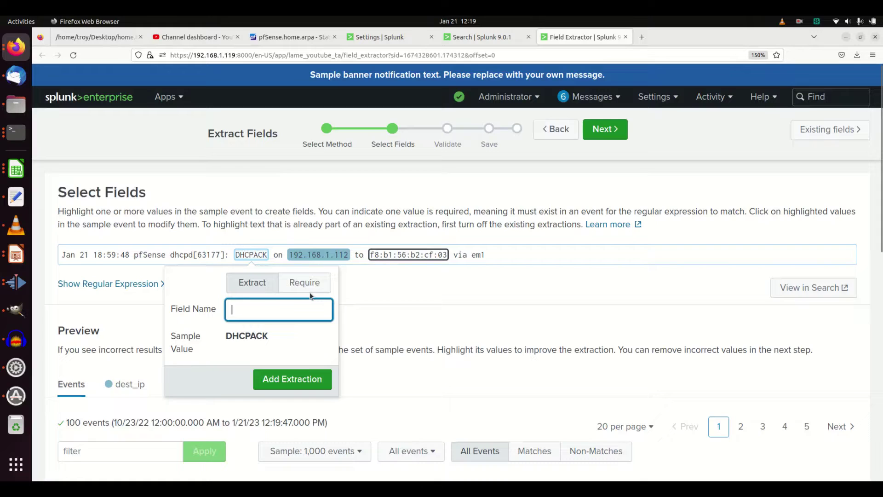
{"action": "type", "text": "action"}
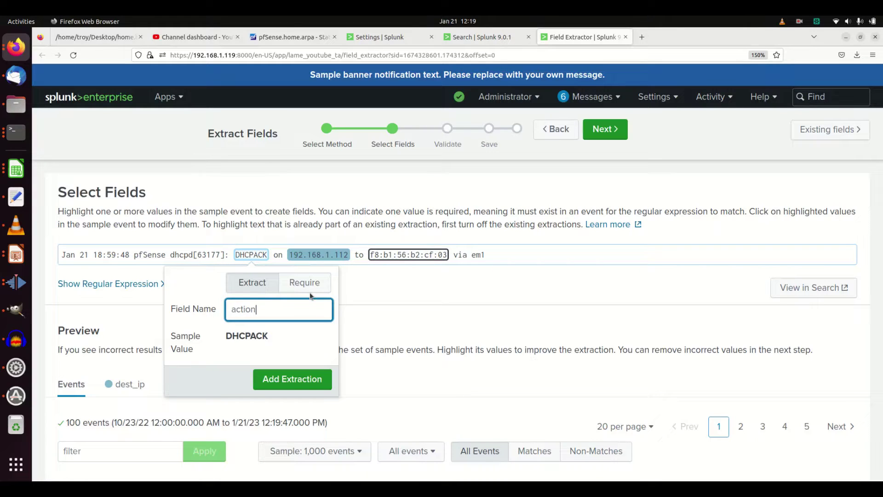
{"action": "left_click", "coordinate": [308, 377]}
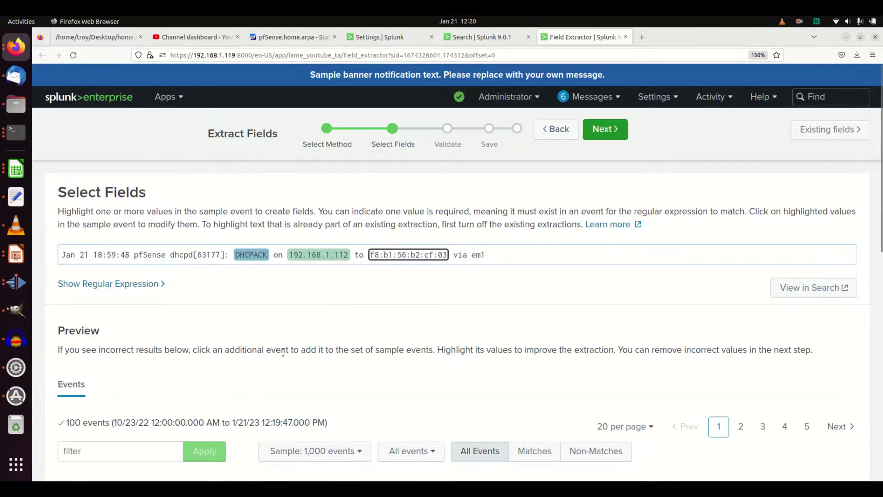
{"action": "scroll", "coordinate": [320, 347], "scroll_direction": "down", "scroll_amount": 10}
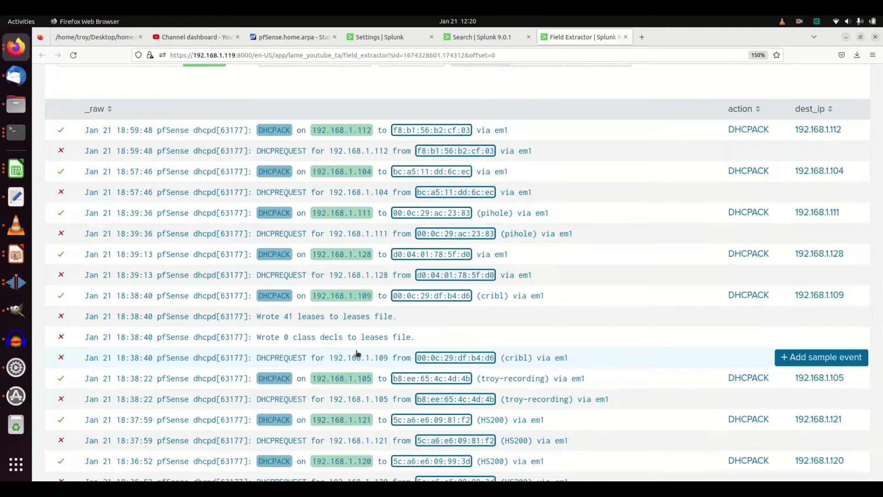
{"action": "scroll", "coordinate": [352, 352], "scroll_direction": "up", "scroll_amount": 2}
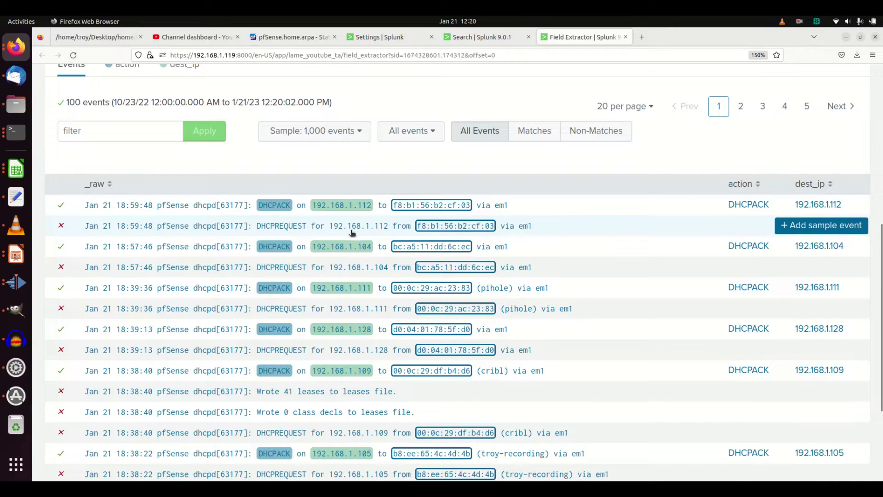
{"action": "scroll", "coordinate": [352, 232], "scroll_direction": "up", "scroll_amount": 2}
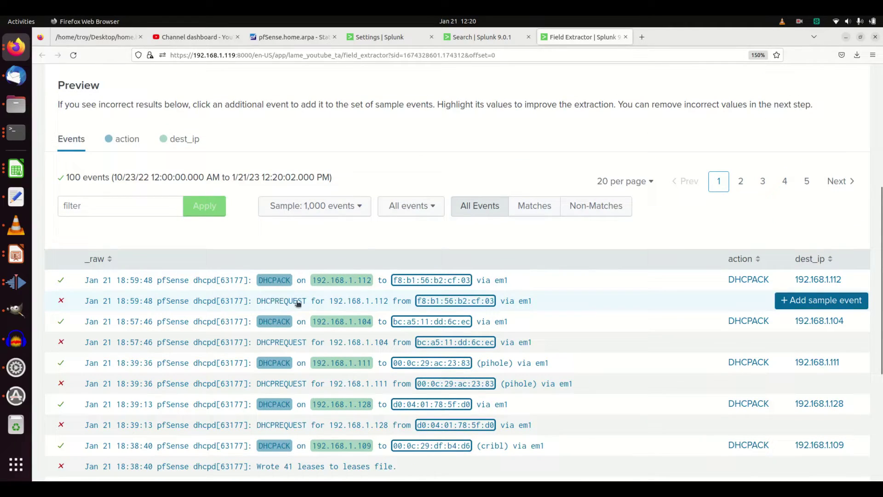
{"action": "scroll", "coordinate": [316, 301], "scroll_direction": "up", "scroll_amount": 6}
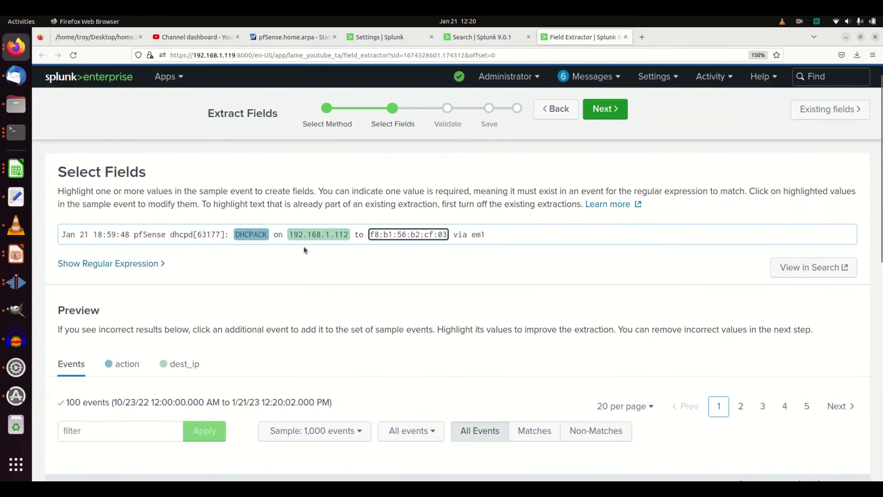
Step: Remove the action field from the extraction
{"action": "left_click", "coordinate": [256, 236]}
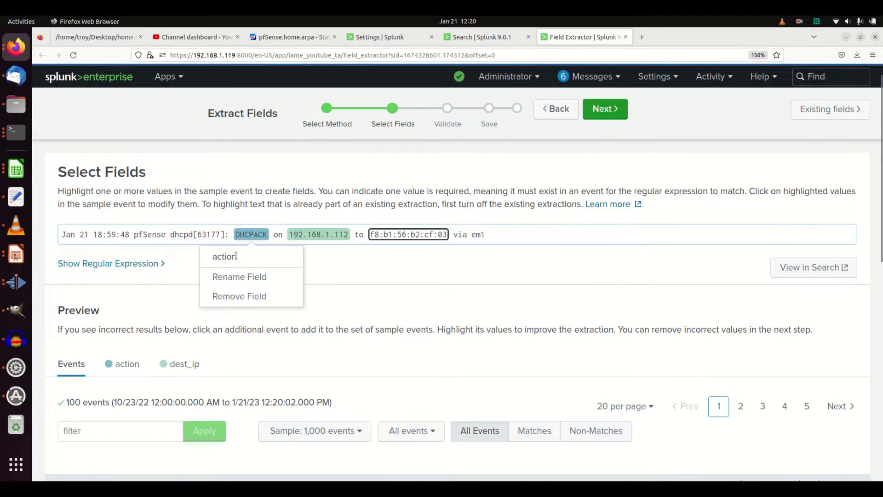
{"action": "left_click", "coordinate": [238, 294]}
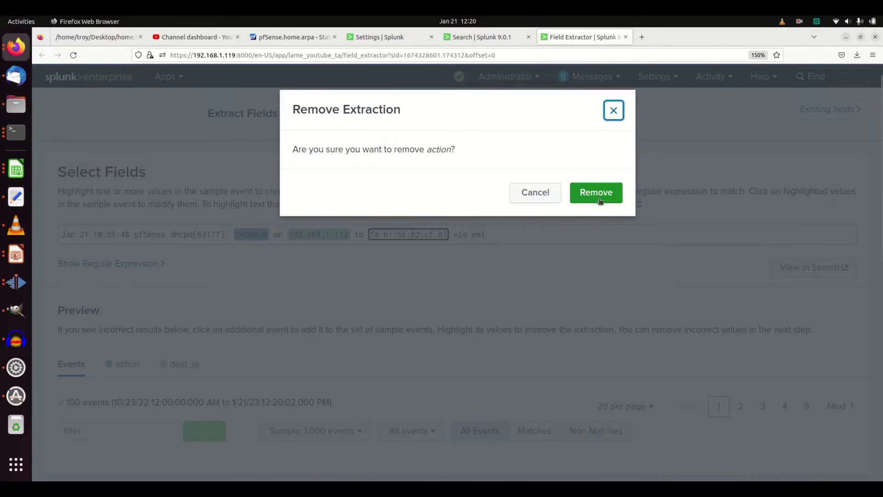
{"action": "left_click", "coordinate": [600, 201]}
Step: Examine the dest_ip values highlighted across the DHCPACK, DHCPREQUEST and "Wrote" events in the preview
{"action": "scroll", "coordinate": [341, 358], "scroll_direction": "down", "scroll_amount": 2}
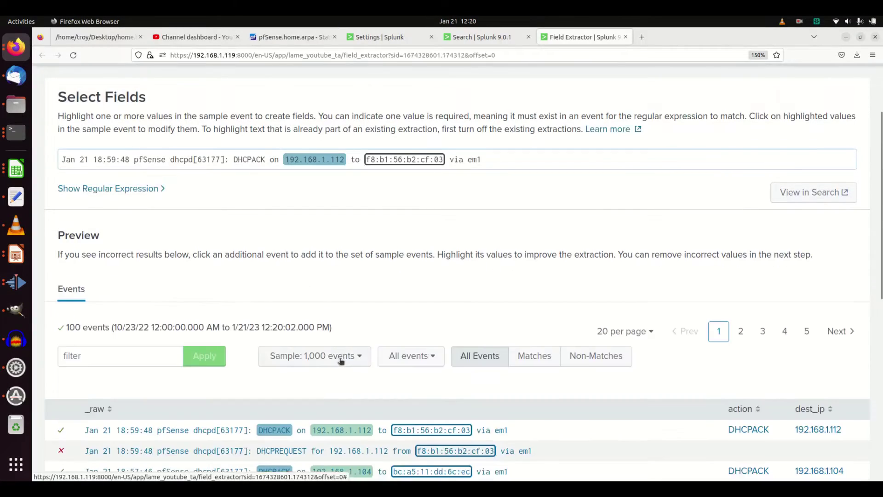
{"action": "scroll", "coordinate": [340, 359], "scroll_direction": "down", "scroll_amount": 2}
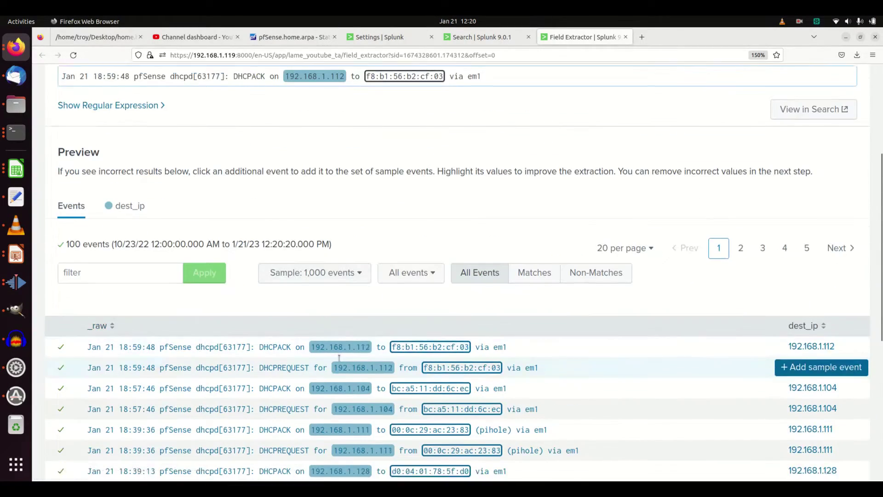
{"action": "scroll", "coordinate": [339, 357], "scroll_direction": "down", "scroll_amount": 7}
{"action": "scroll", "coordinate": [655, 322], "scroll_direction": "up", "scroll_amount": 10}
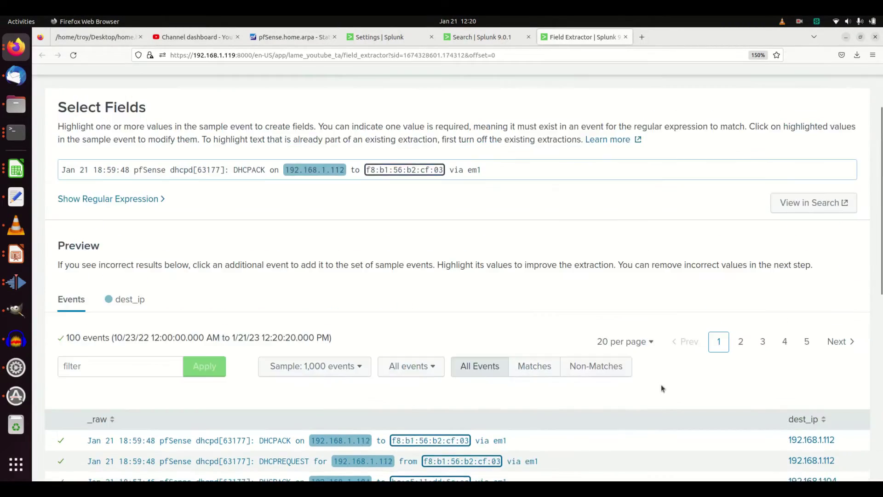
{"action": "scroll", "coordinate": [653, 387], "scroll_direction": "up", "scroll_amount": 2}
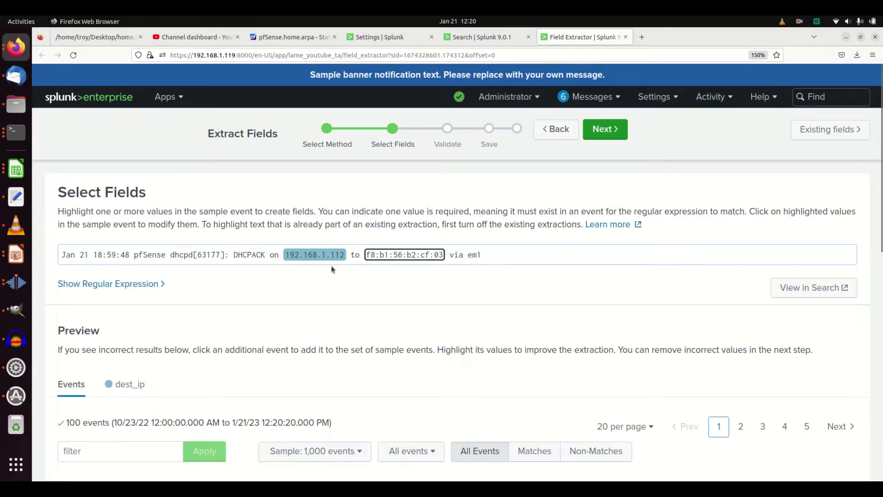
{"action": "scroll", "coordinate": [398, 338], "scroll_direction": "down", "scroll_amount": 10}
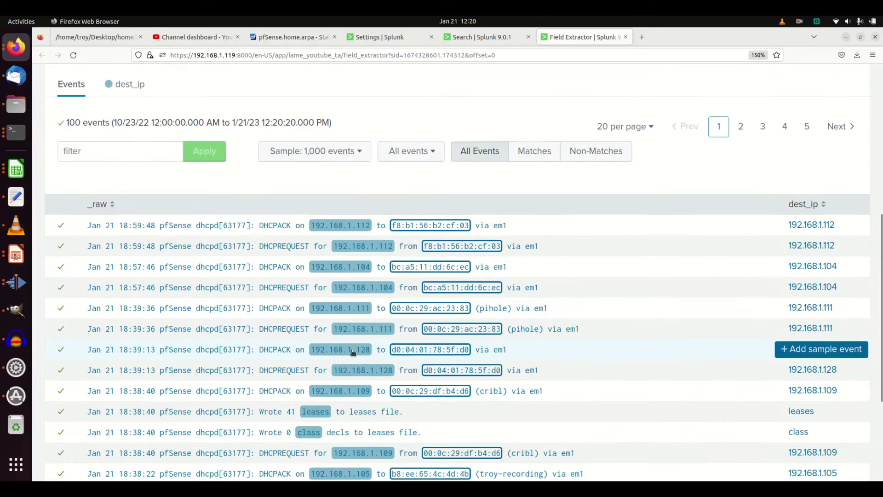
{"action": "scroll", "coordinate": [322, 284], "scroll_direction": "up", "scroll_amount": 2}
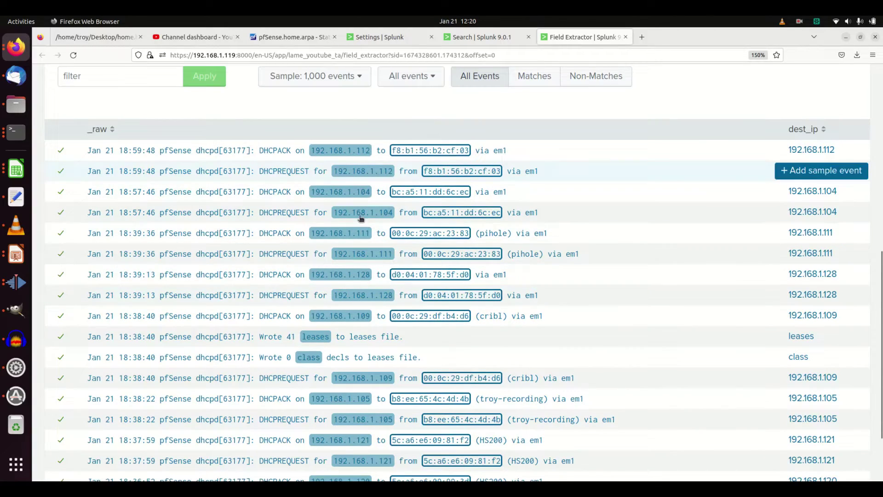
{"action": "scroll", "coordinate": [340, 294], "scroll_direction": "up", "scroll_amount": 7}
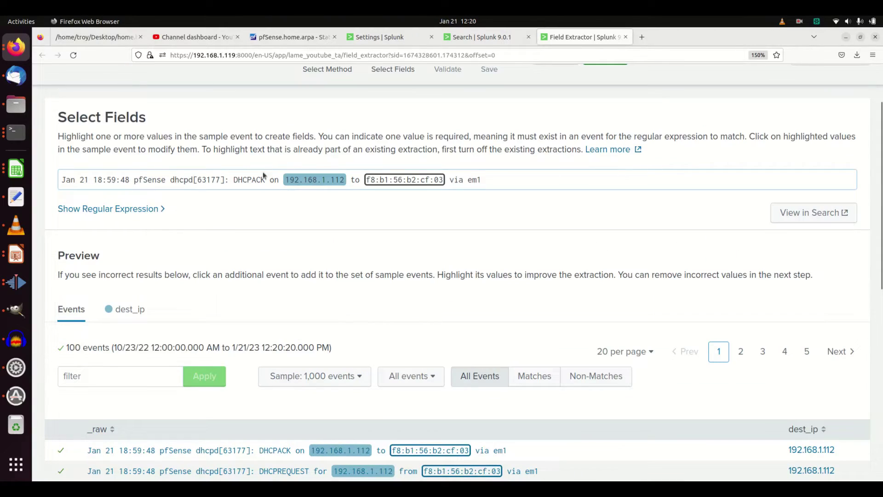
{"action": "scroll", "coordinate": [405, 349], "scroll_direction": "down", "scroll_amount": 2}
{"action": "scroll", "coordinate": [398, 350], "scroll_direction": "up", "scroll_amount": 4}
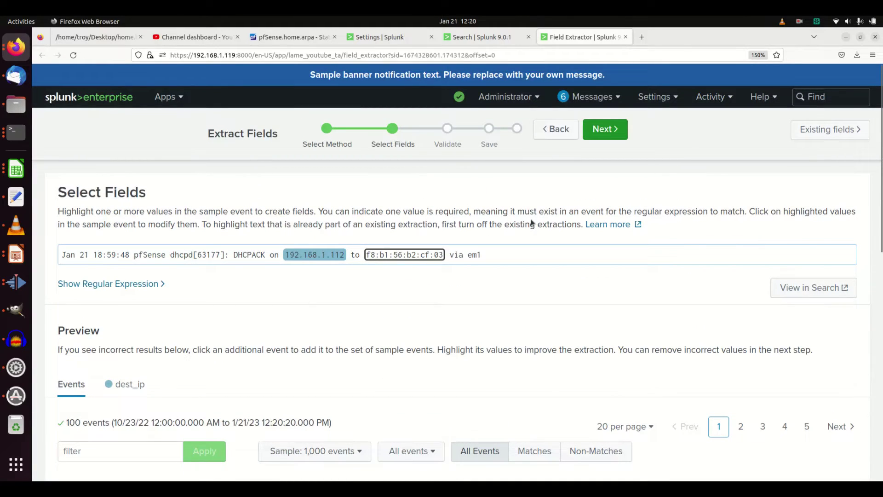
Step: Continue to validation and remove the wrongly highlighted dest_ip value "leases" from the "Wrote 41 leases to leases file." event
{"action": "left_click", "coordinate": [603, 130]}
{"action": "scroll", "coordinate": [506, 329], "scroll_direction": "down", "scroll_amount": 8}
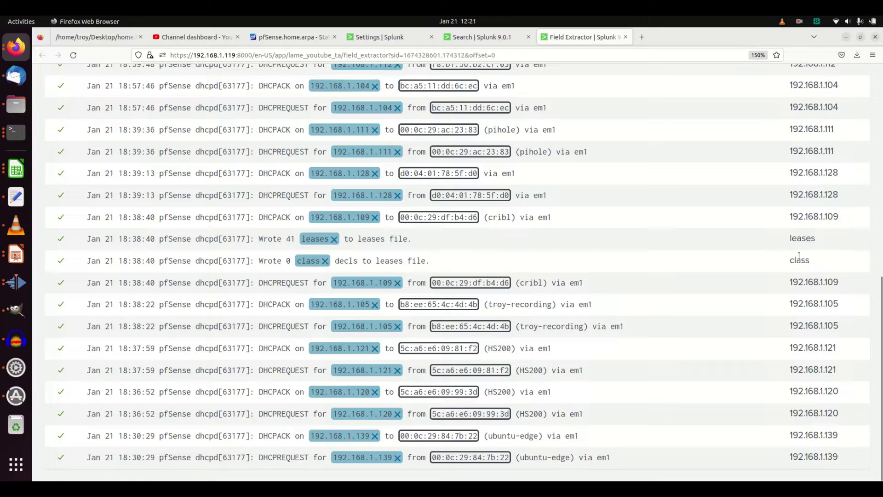
{"action": "left_click", "coordinate": [331, 239]}
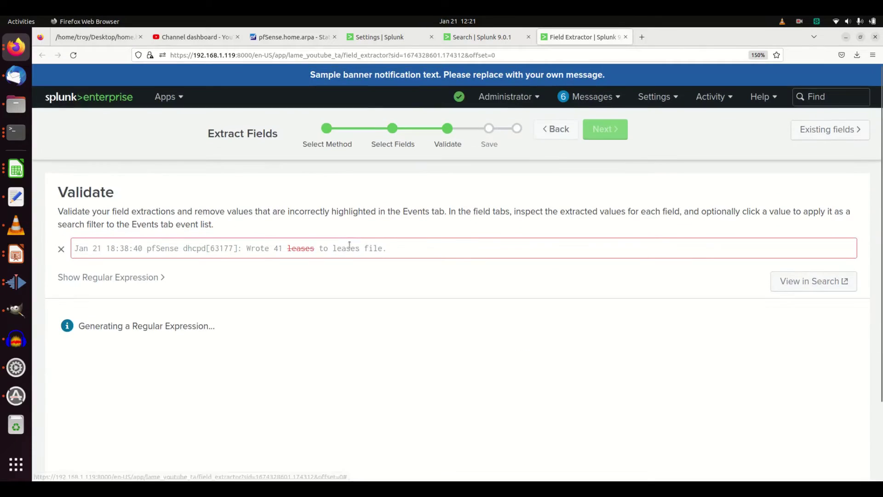
{"action": "scroll", "coordinate": [556, 344], "scroll_direction": "down", "scroll_amount": 10}
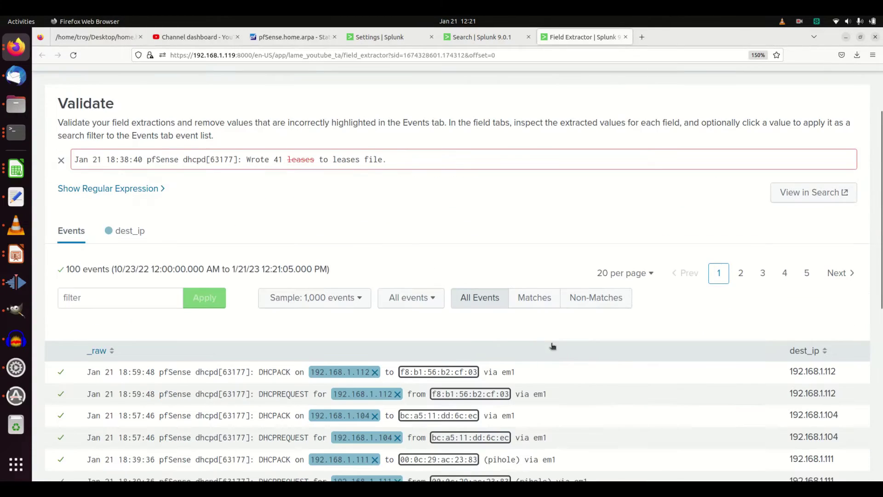
{"action": "scroll", "coordinate": [547, 343], "scroll_direction": "up", "scroll_amount": 10}
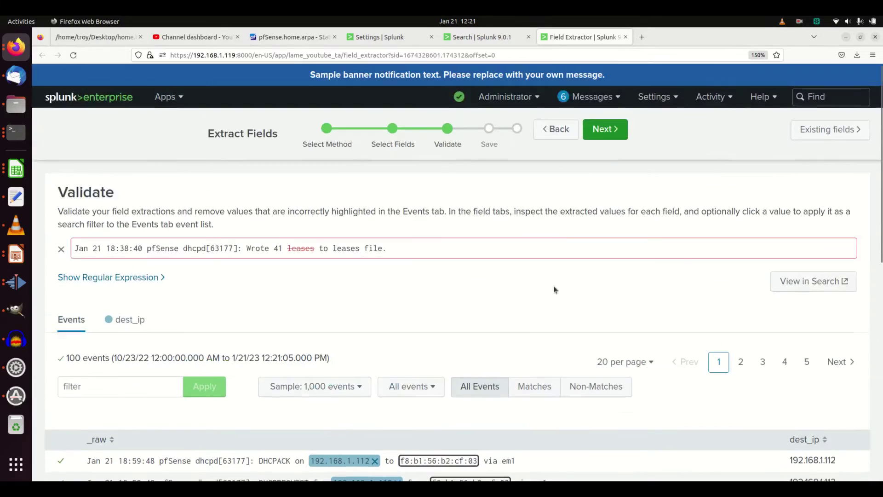
Step: Continue to saving, set the dest_ip extraction's permissions to All apps and finish the extraction
{"action": "left_click", "coordinate": [602, 138]}
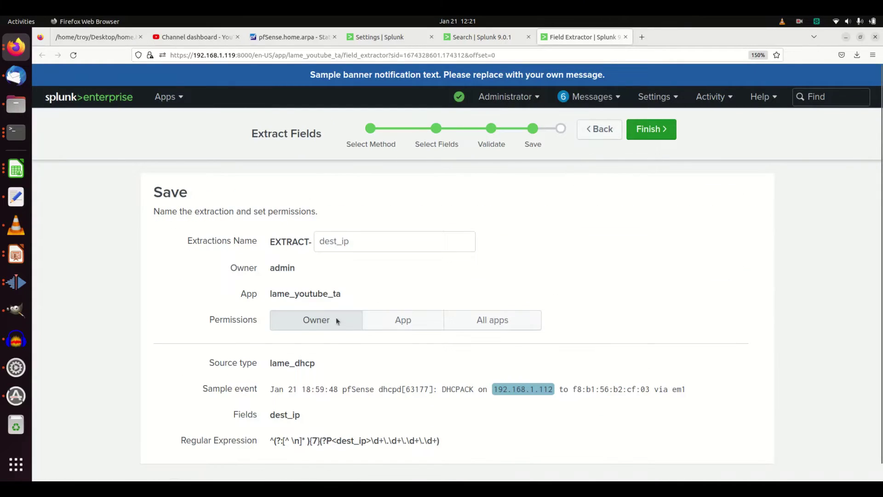
{"action": "left_click", "coordinate": [442, 320]}
{"action": "left_click", "coordinate": [469, 320]}
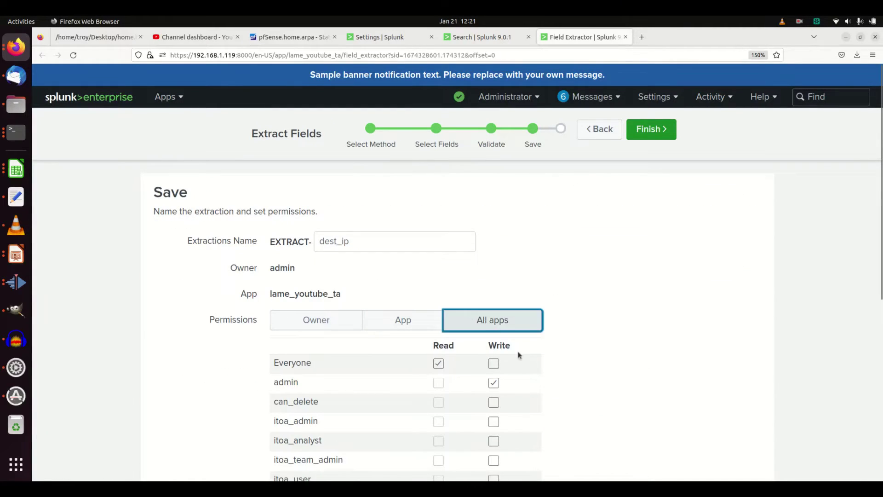
{"action": "scroll", "coordinate": [528, 363], "scroll_direction": "down", "scroll_amount": 6}
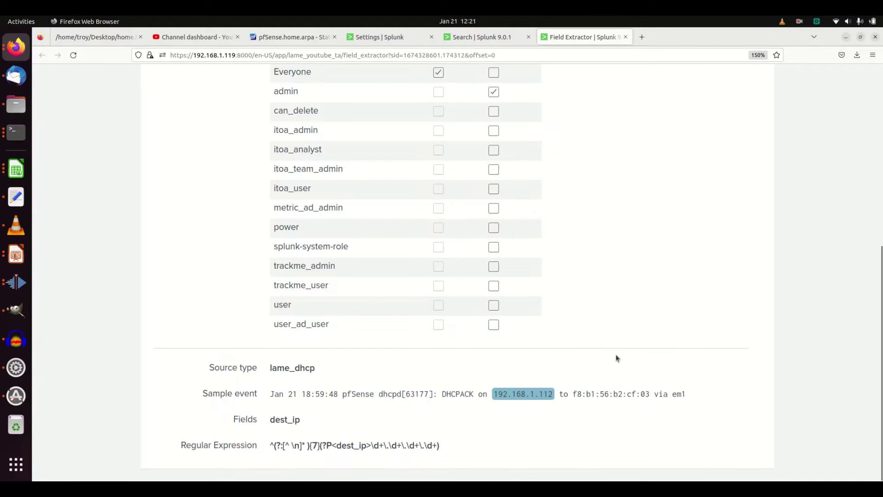
{"action": "scroll", "coordinate": [617, 359], "scroll_direction": "up", "scroll_amount": 6}
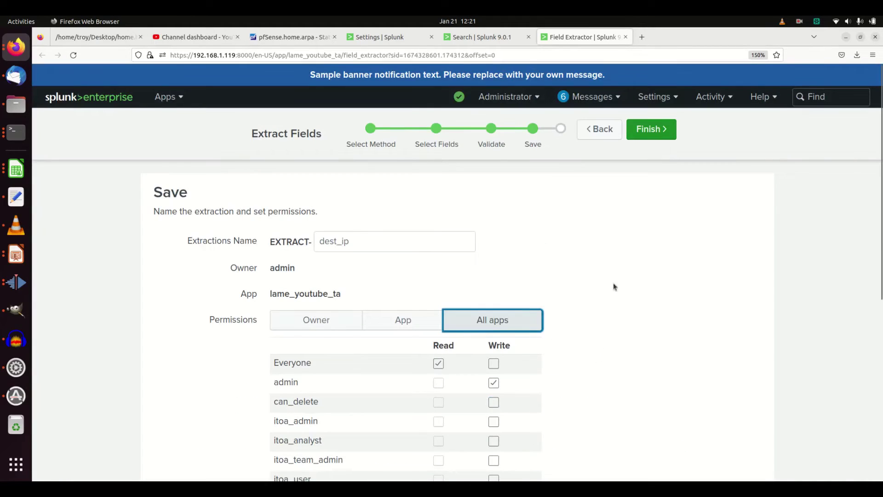
{"action": "left_click", "coordinate": [652, 139]}
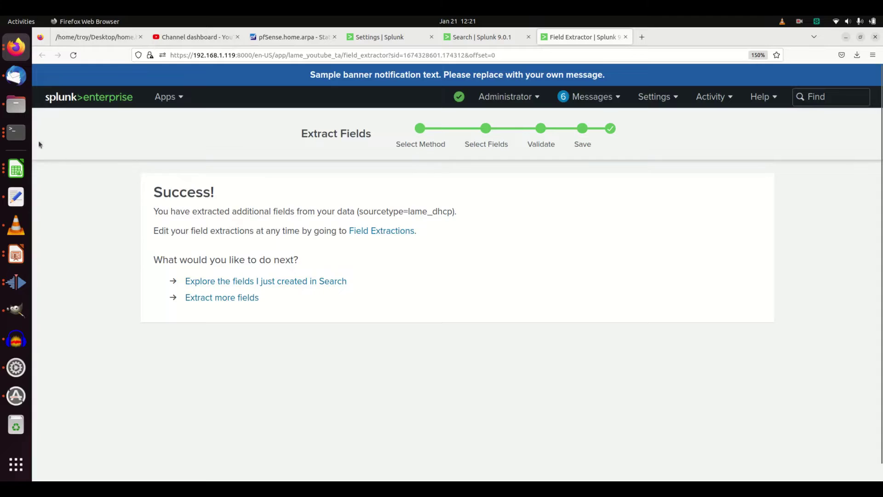
Step: Switch to the bigsplunk Terminal session in Splunk_SA_CIM/default and change up to the /opt/splunk/etc/apps directory
{"action": "left_click", "coordinate": [15, 132]}
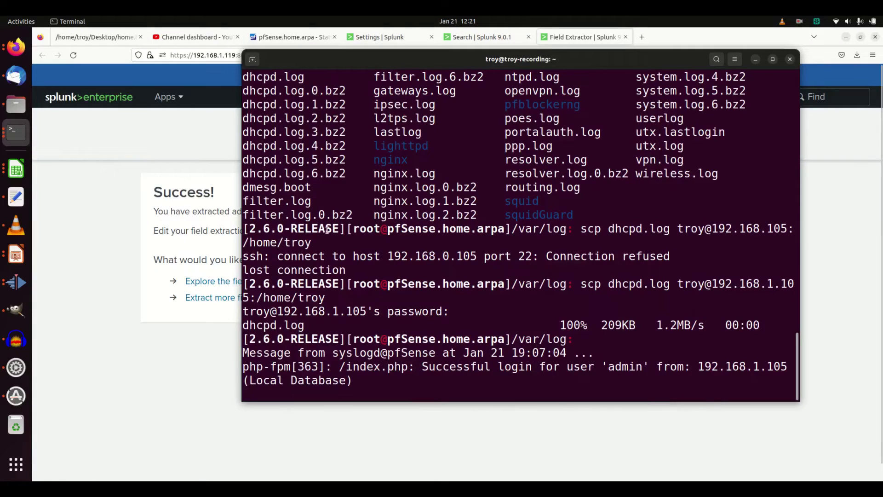
{"action": "left_click", "coordinate": [17, 134]}
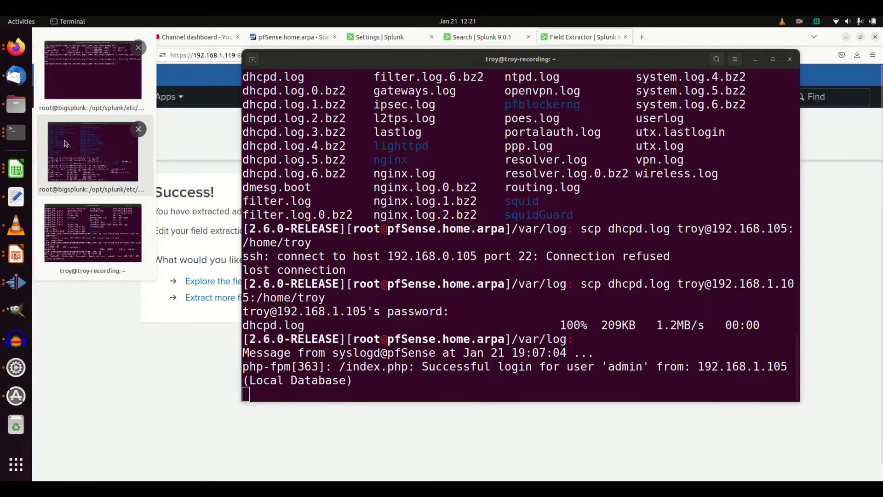
{"action": "left_click", "coordinate": [87, 143]}
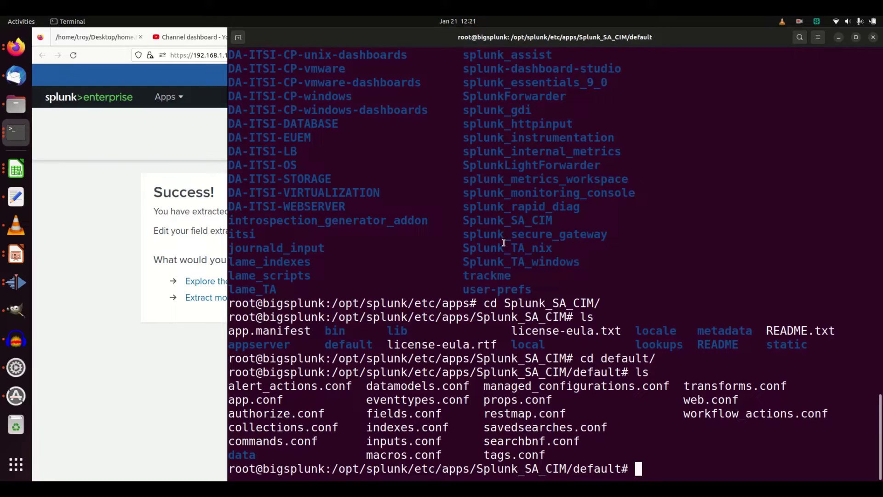
{"action": "type", "text": "cd ../.."}
{"action": "key", "text": "Return"}
{"action": "type", "text": "cd Spl"}
{"action": "key", "text": "BackSpace"}
{"action": "key", "text": "BackSpace"}
{"action": "key", "text": "BackSpace"}
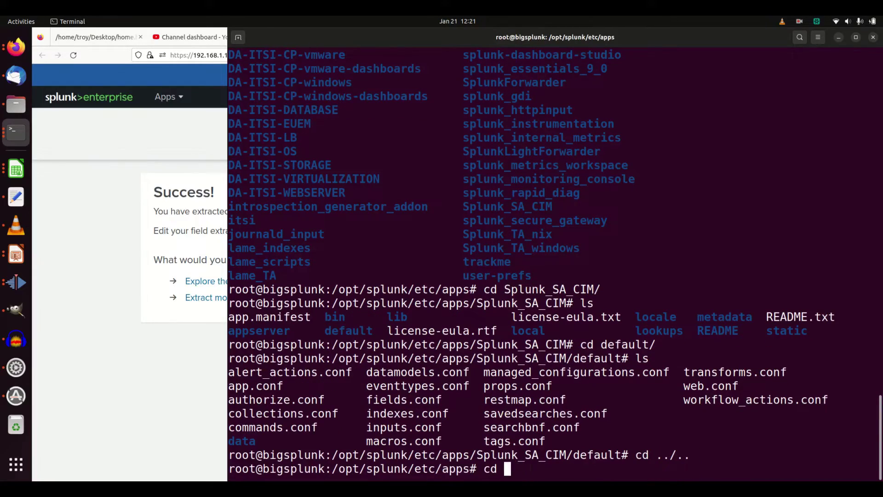
{"action": "type", "text": "Lame_you"}
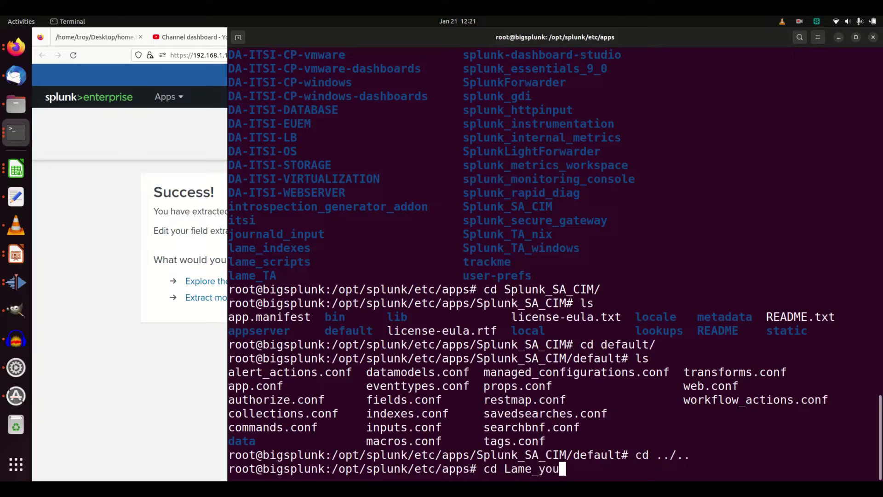
{"action": "key", "text": "BackSpace"}
{"action": "key", "text": "BackSpace"}
{"action": "type", "text": "ou"}
{"action": "key", "text": "BackSpace"}
{"action": "key", "text": "BackSpace"}
{"action": "key", "text": "BackSpace"}
{"action": "key", "text": "BackSpace"}
{"action": "key", "text": "BackSpace"}
{"action": "key", "text": "BackSpace"}
{"action": "key", "text": "BackSpace"}
{"action": "key", "text": "BackSpace"}
{"action": "type", "text": "la"}
{"action": "key", "text": "BackSpace"}
{"action": "key", "text": "BackSpace"}
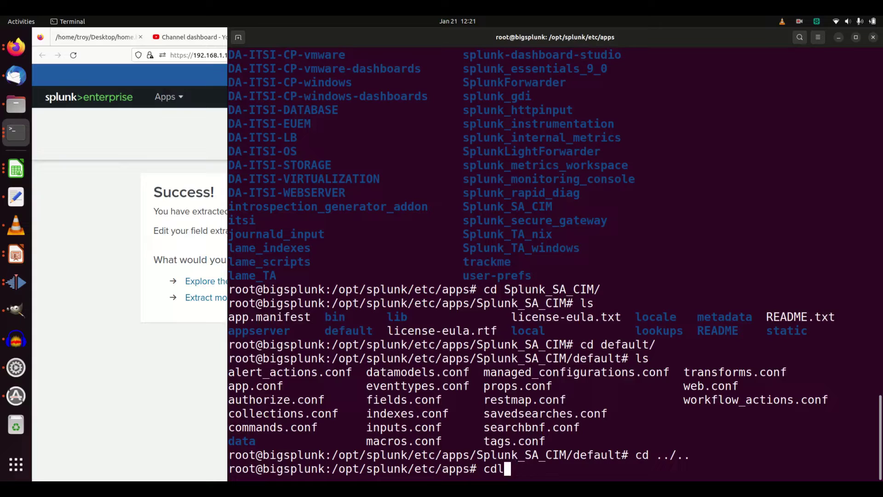
{"action": "key", "text": "BackSpace"}
{"action": "key", "text": "BackSpace"}
{"action": "key", "text": "BackSpace"}
Step: List the contents of /opt/splunk/etc/apps and look for the lame_youtube_ta directory
{"action": "type", "text": "ls"}
{"action": "key", "text": "Return"}
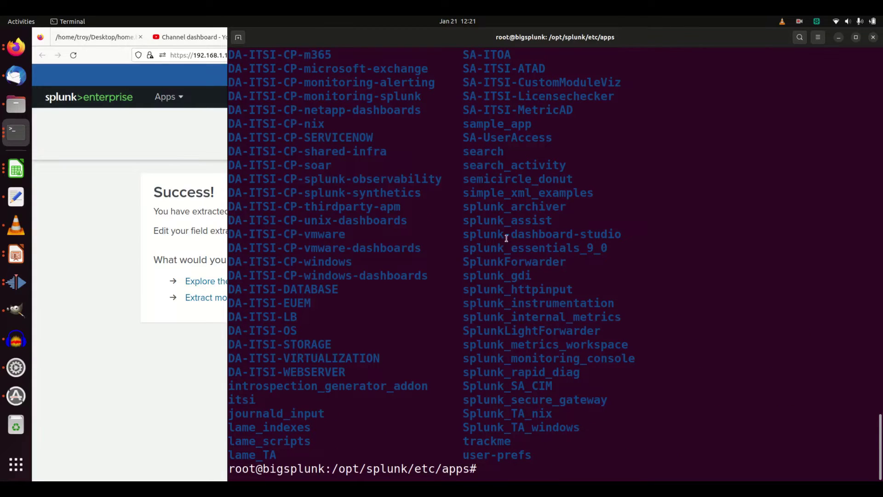
{"action": "scroll", "coordinate": [519, 238], "scroll_direction": "up", "scroll_amount": 4}
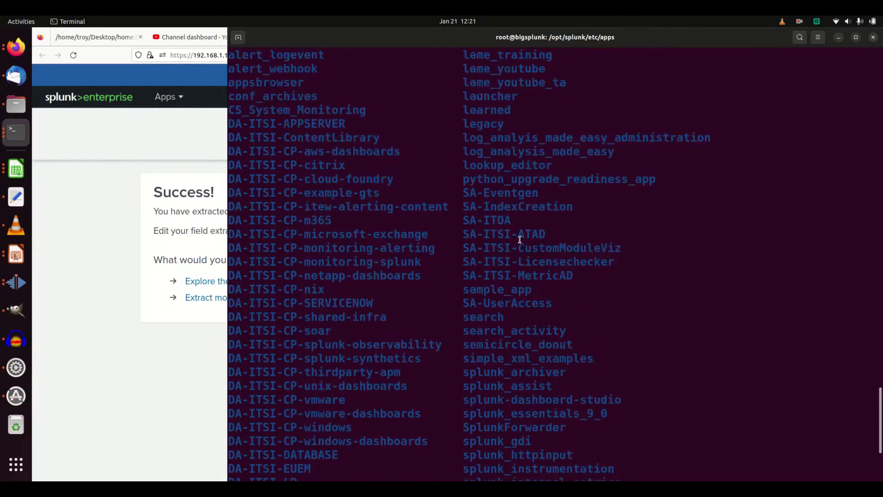
Step: Change into the lame_youtube_ta directory under /opt/splunk/etc/apps and list its contents
{"action": "scroll", "coordinate": [520, 239], "scroll_direction": "up", "scroll_amount": 1}
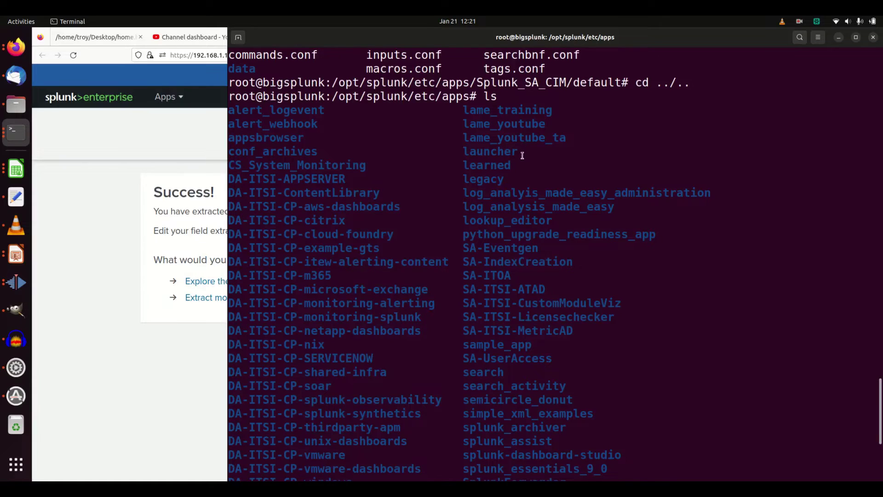
{"action": "scroll", "coordinate": [514, 184], "scroll_direction": "down", "scroll_amount": 5}
{"action": "type", "text": "cd lam"}
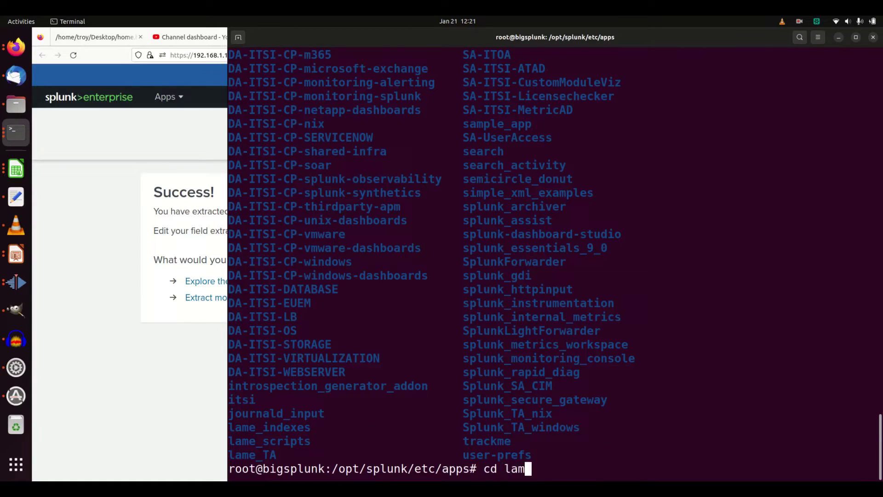
{"action": "type", "text": "e_youtube_"}
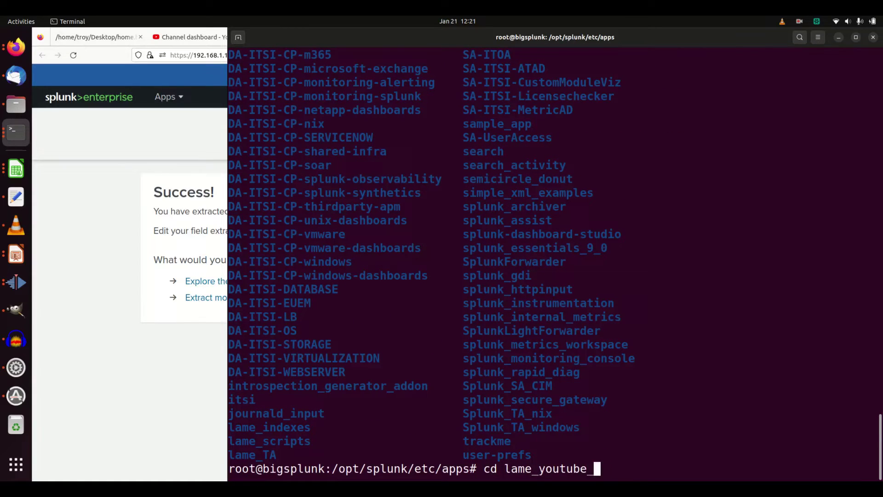
{"action": "type", "text": "t"}
{"action": "key", "text": "Tab"}
{"action": "key", "text": "Return"}
{"action": "type", "text": "ls"}
{"action": "key", "text": "Return"}
Step: Change into the local subdirectory of lame_youtube_ta and list its configuration files
{"action": "type", "text": "c"}
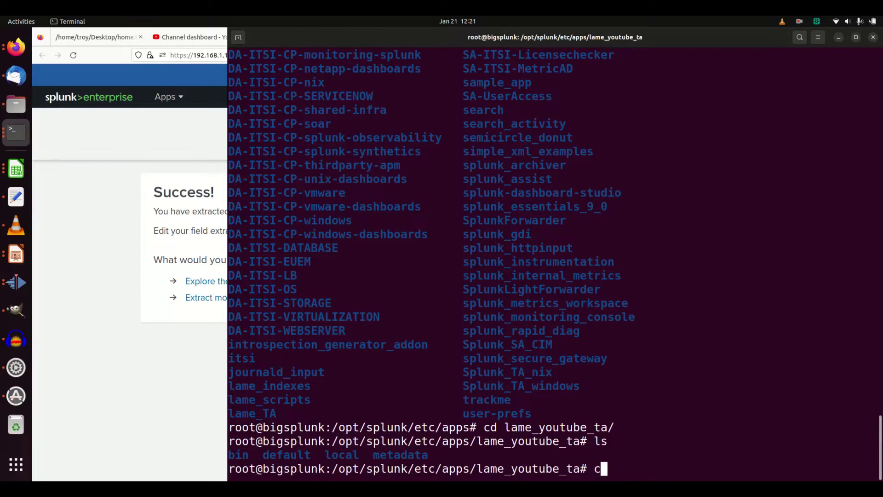
{"action": "type", "text": "d loc"}
{"action": "key", "text": "Tab"}
{"action": "key", "text": "Return"}
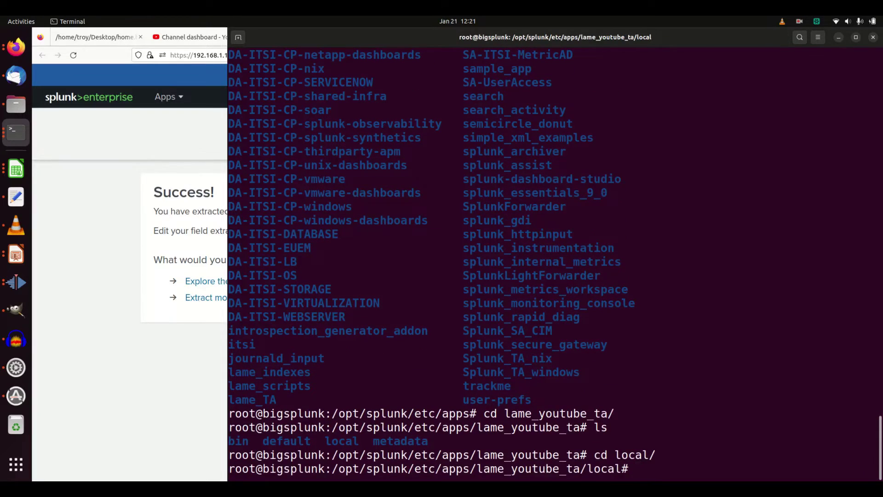
{"action": "type", "text": "dir"}
{"action": "key", "text": "Return"}
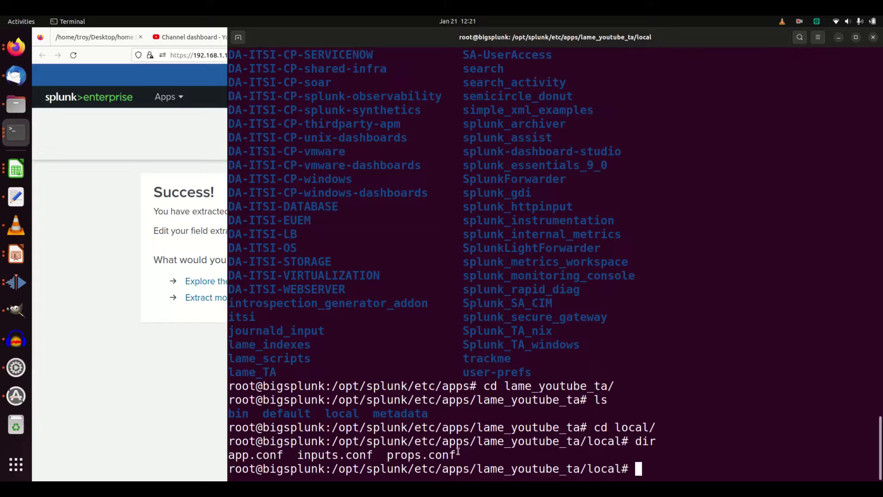
Step: Open props.conf in nano and examine its settings through the end of the [lame_dhcp] stanza
{"action": "type", "text": "nano props.conf"}
{"action": "key", "text": "Return"}
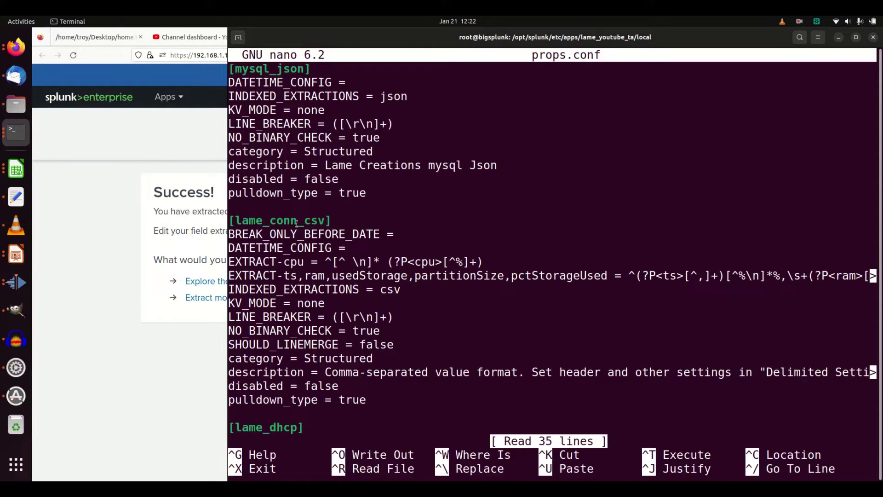
{"action": "key", "text": "Down"}
{"action": "key", "text": "Down"}
{"action": "key", "text": "Down"}
{"action": "key", "text": "Down"}
{"action": "key", "text": "Down"}
{"action": "key", "text": "Down"}
{"action": "key", "text": "Down"}
{"action": "key", "text": "Down"}
{"action": "key", "text": "Down"}
{"action": "key", "text": "Down"}
{"action": "key", "text": "Down"}
{"action": "key", "text": "Down"}
{"action": "key", "text": "Down"}
{"action": "key", "text": "Down"}
{"action": "key", "text": "Down"}
{"action": "key", "text": "Down"}
{"action": "key", "text": "Down"}
{"action": "key", "text": "Down"}
{"action": "key", "text": "Down"}
{"action": "key", "text": "Down"}
{"action": "key", "text": "Down"}
{"action": "key", "text": "Down"}
{"action": "key", "text": "Down"}
{"action": "key", "text": "Down"}
{"action": "key", "text": "Down"}
{"action": "key", "text": "Down"}
{"action": "key", "text": "Down"}
{"action": "key", "text": "Down"}
{"action": "key", "text": "Down"}
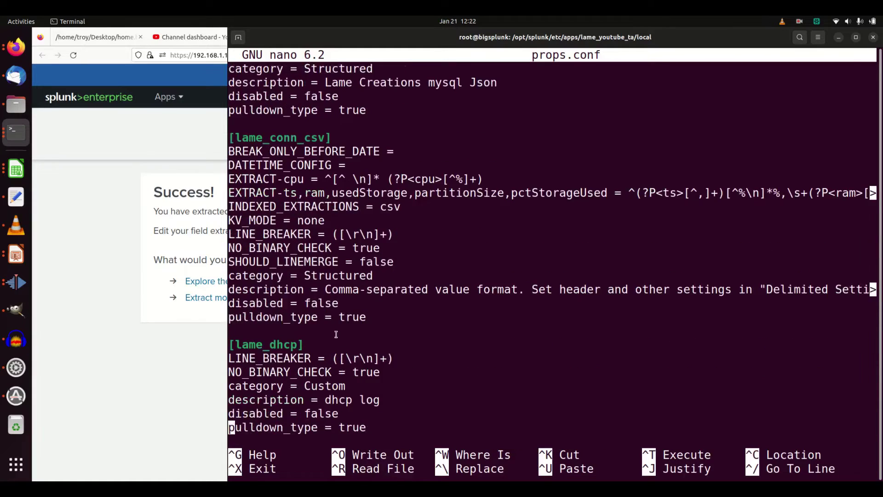